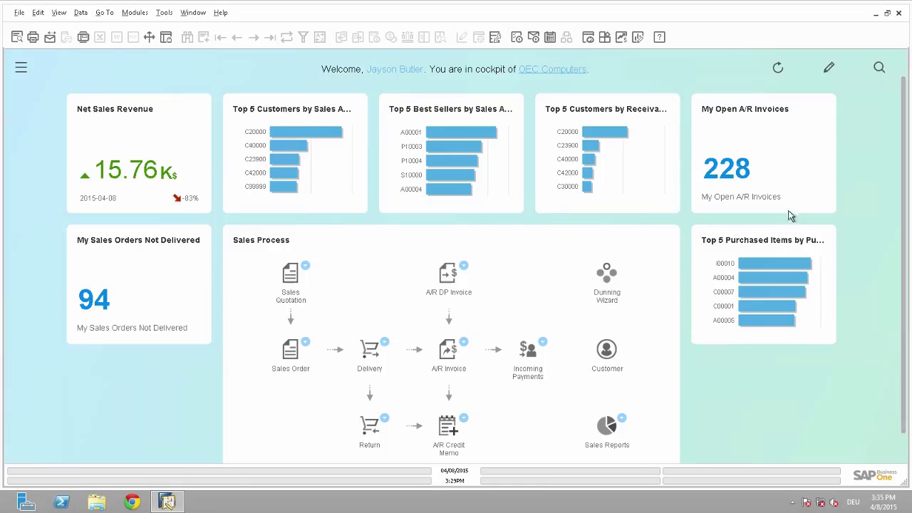
Open the Look Up Data settings menu with its customize, import and export options
{"action": "left_click", "coordinate": [879, 67]}
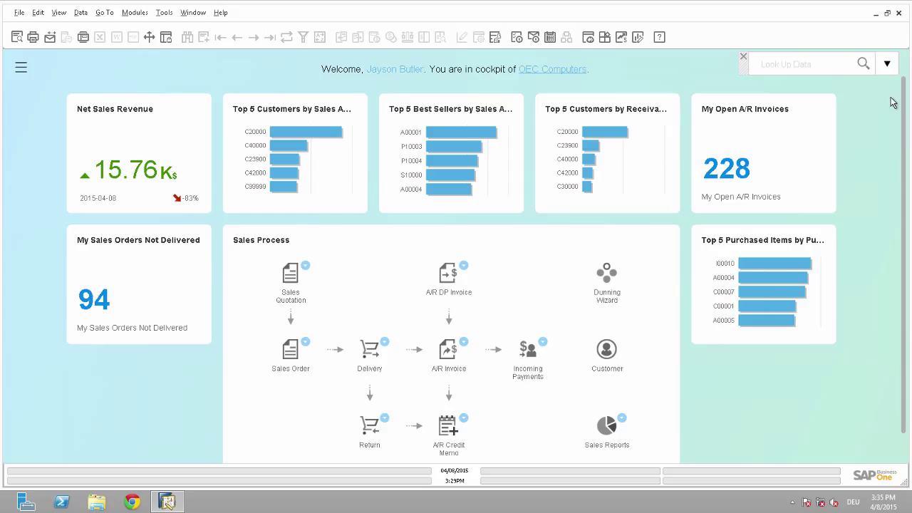
{"action": "left_click", "coordinate": [883, 67]}
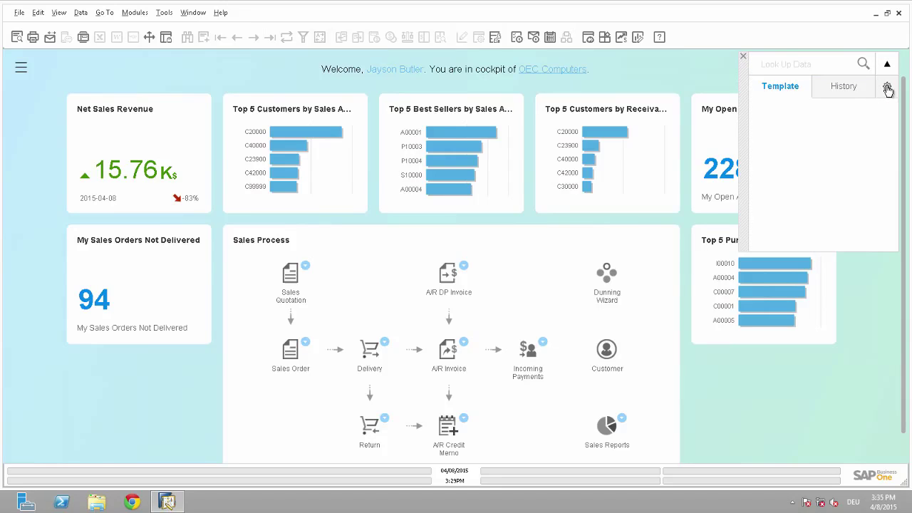
{"action": "left_click", "coordinate": [887, 86]}
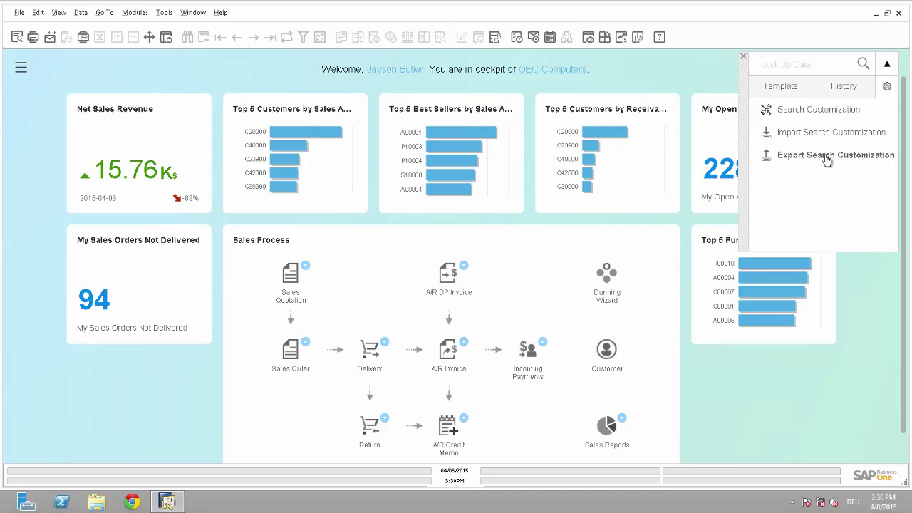
Export the current search customization to the Desktop as initial_state_01
{"action": "left_click", "coordinate": [827, 156]}
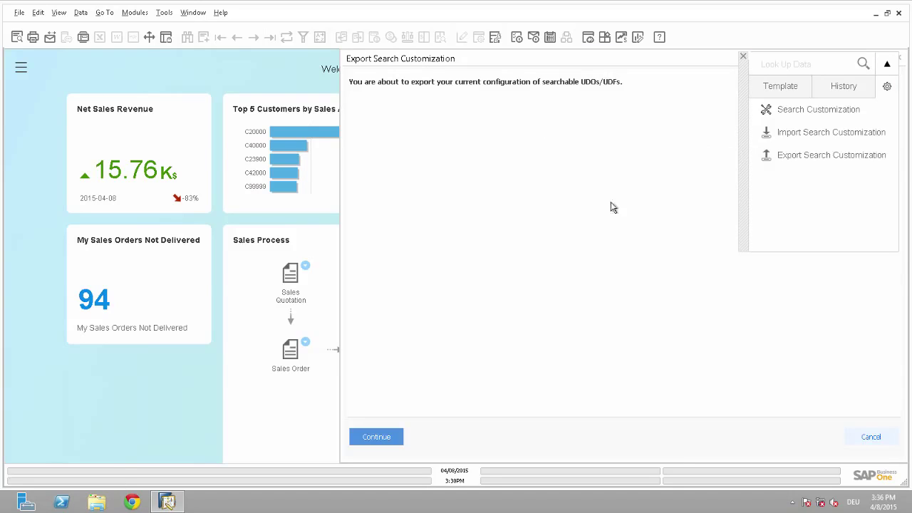
{"action": "left_click_drag", "start_coordinate": [506, 59], "coordinate": [292, 64]}
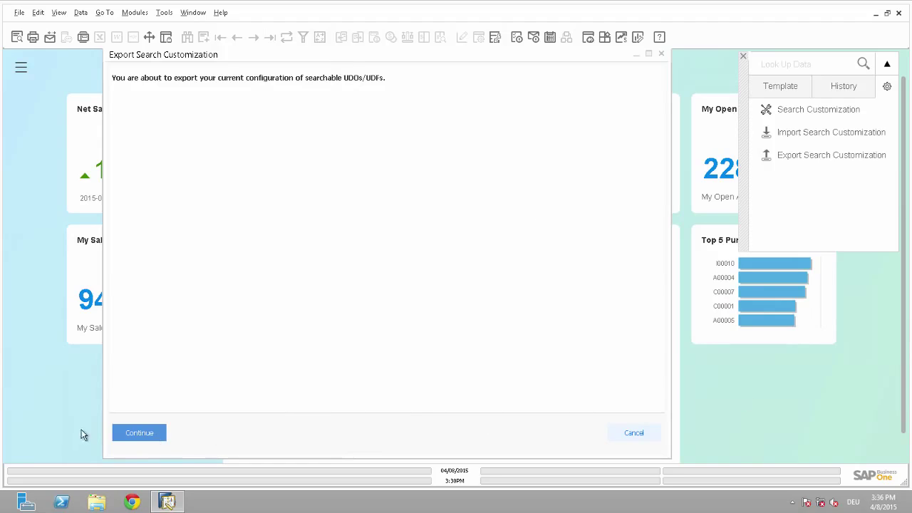
{"action": "left_click", "coordinate": [156, 432]}
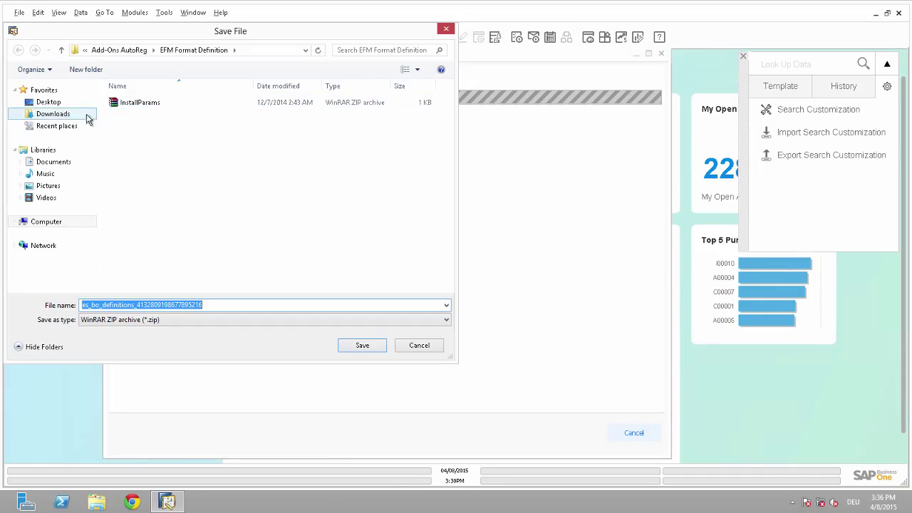
{"action": "left_click", "coordinate": [50, 102]}
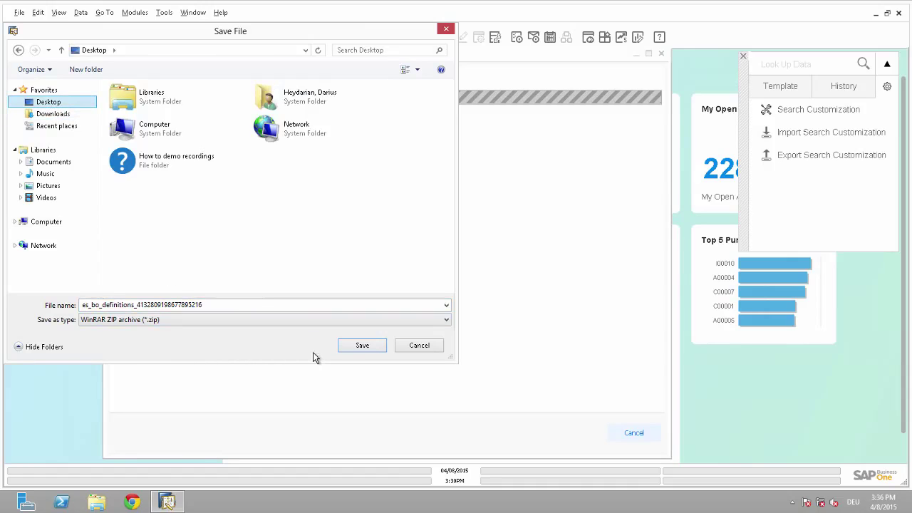
{"action": "left_click", "coordinate": [297, 304]}
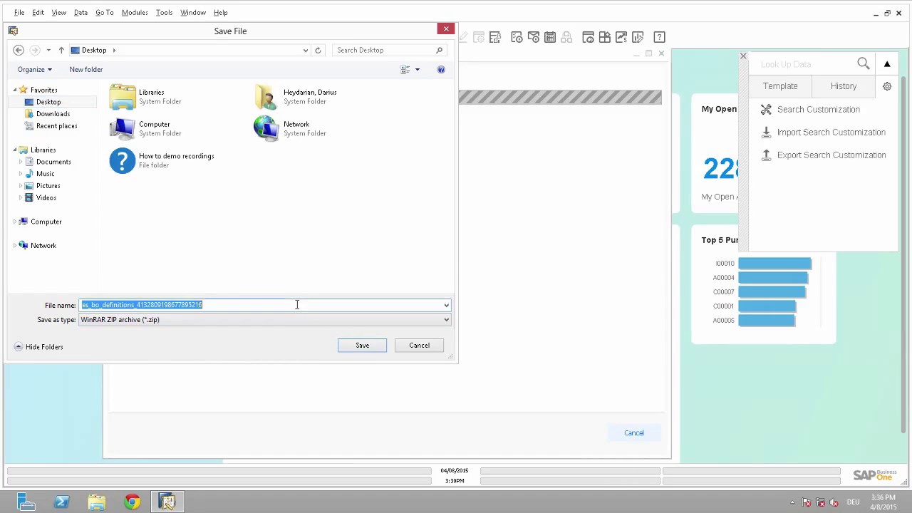
{"action": "type", "text": "initial"}
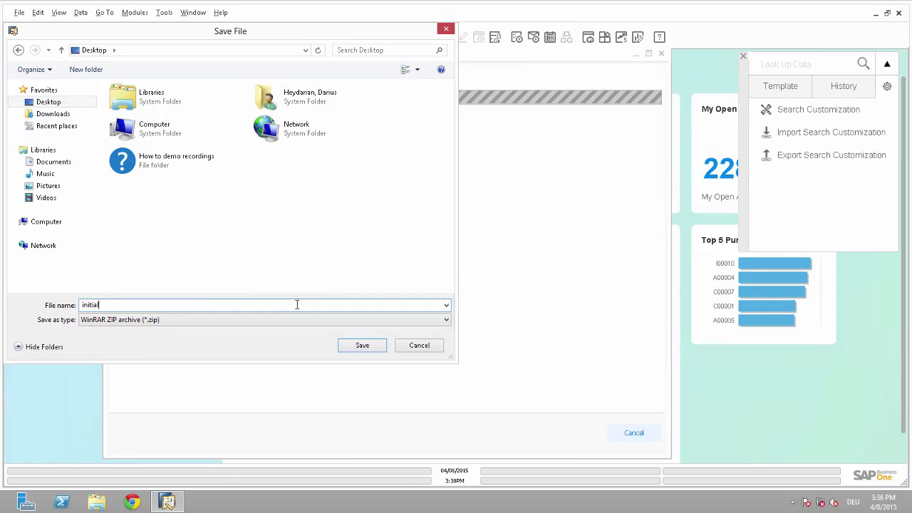
{"action": "type", "text": "_state_"}
{"action": "type", "text": "01"}
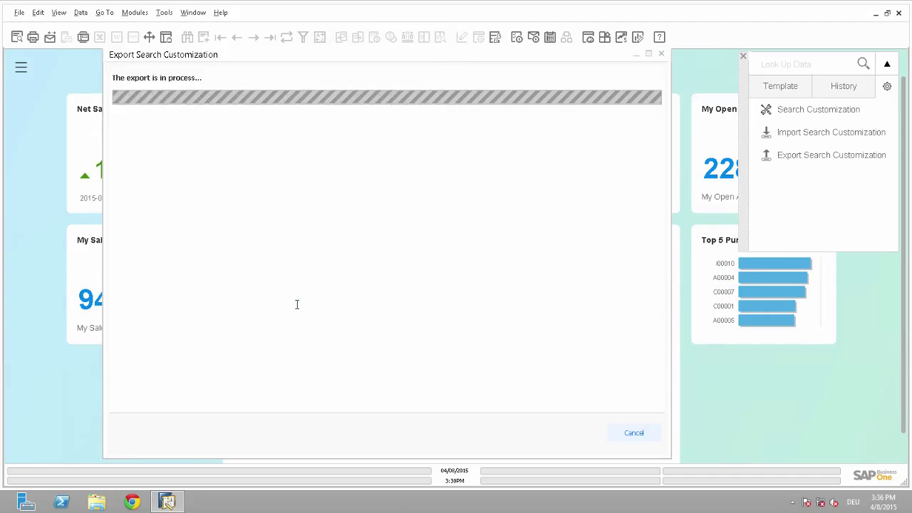
{"action": "key", "text": "Return"}
{"action": "left_click", "coordinate": [143, 433]}
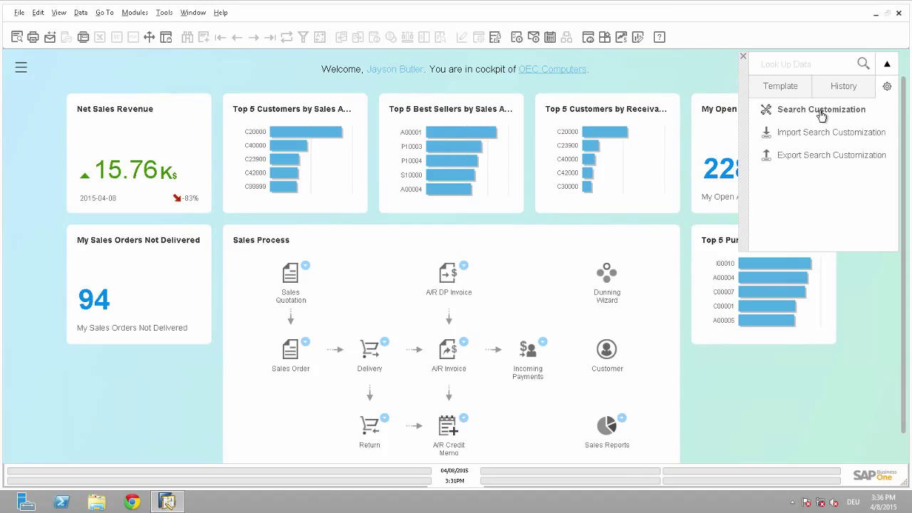
{"action": "left_click", "coordinate": [800, 64]}
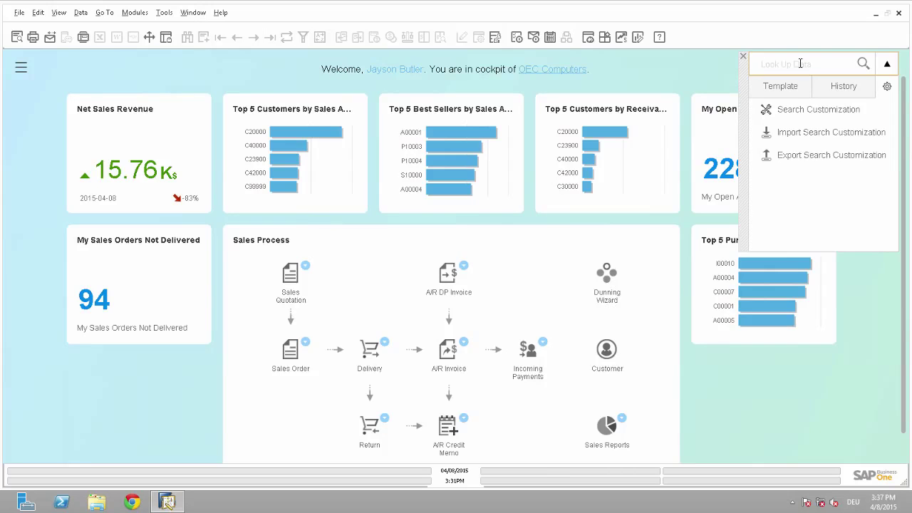
{"action": "type", "text": "HS"}
{"action": "type", "text": "BC"}
{"action": "key", "text": "Return"}
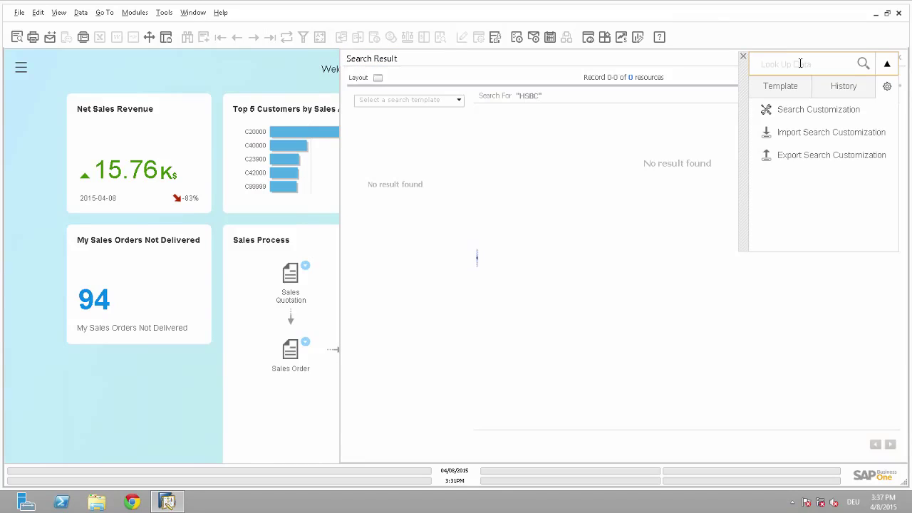
{"action": "left_click_drag", "start_coordinate": [605, 59], "coordinate": [437, 67]}
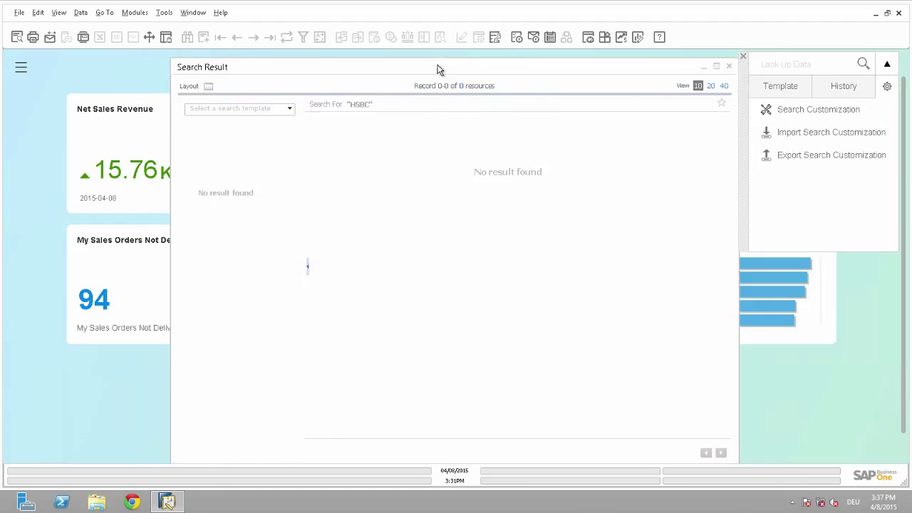
{"action": "left_click", "coordinate": [729, 67]}
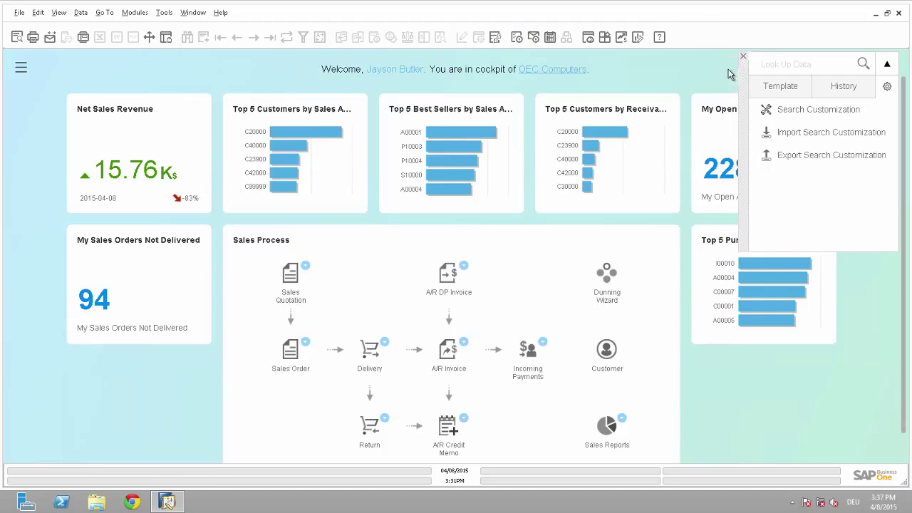
List the Business Partner's out-of-scope OCRD fields matching 'Bank' in Search Customization
{"action": "left_click", "coordinate": [797, 112]}
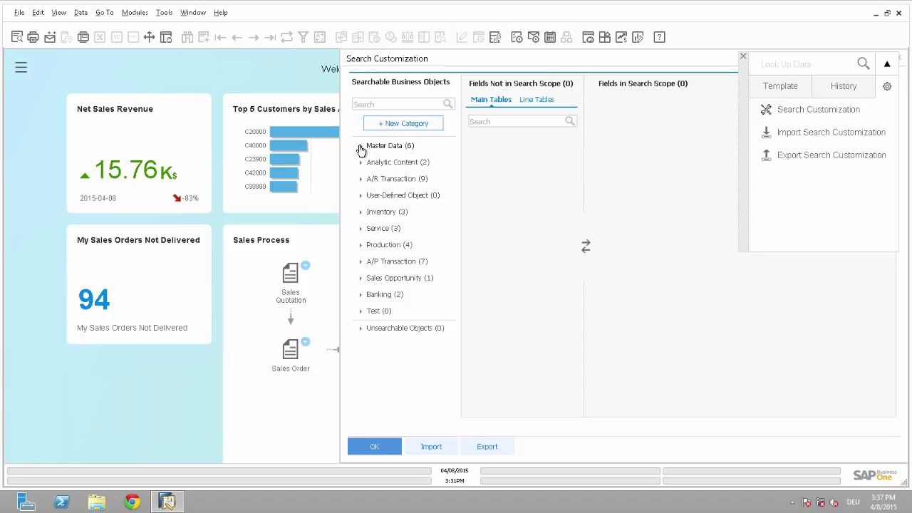
{"action": "left_click", "coordinate": [361, 146]}
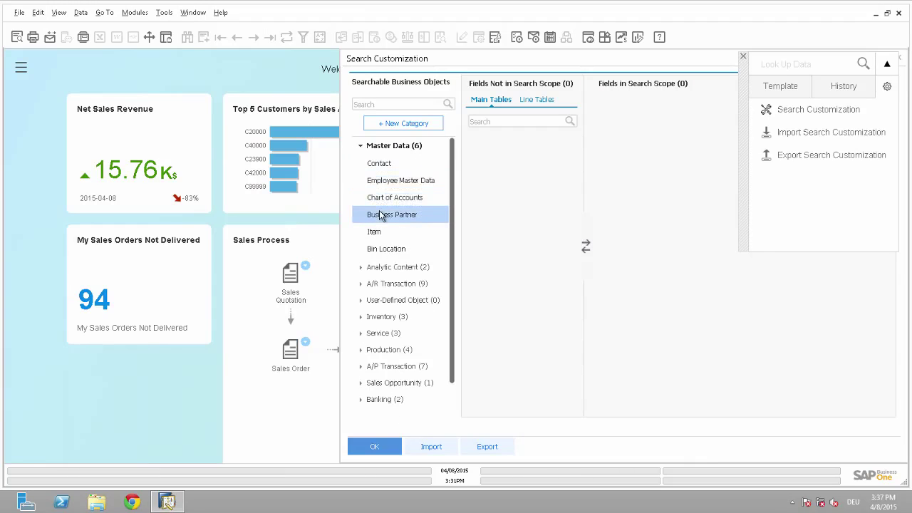
{"action": "left_click", "coordinate": [380, 215]}
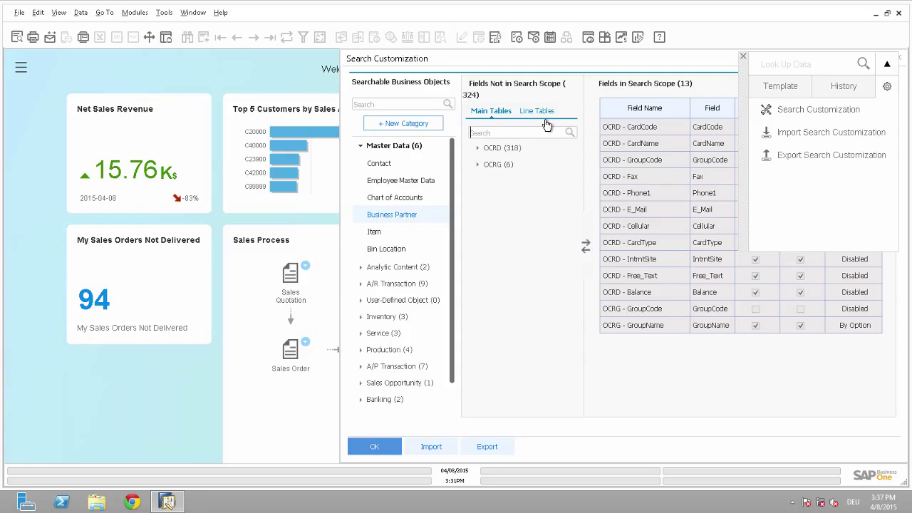
{"action": "type", "text": "Bank"}
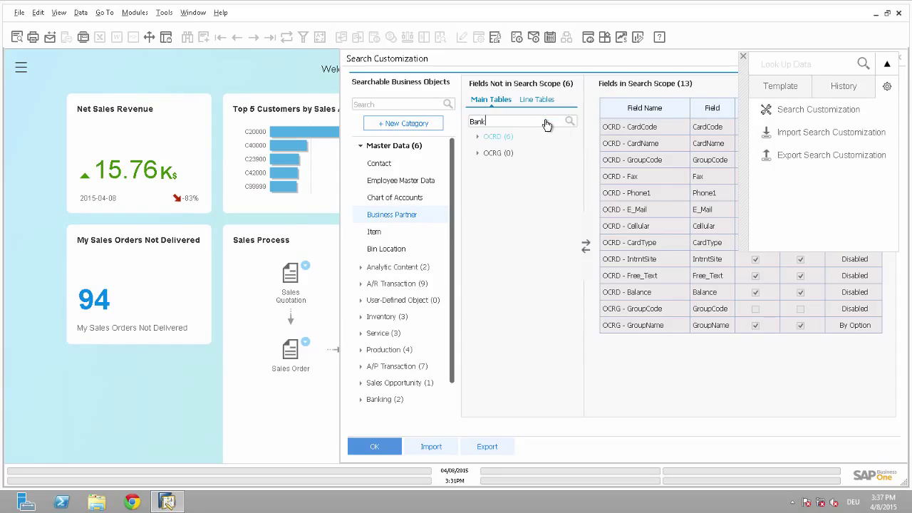
{"action": "left_click", "coordinate": [478, 136]}
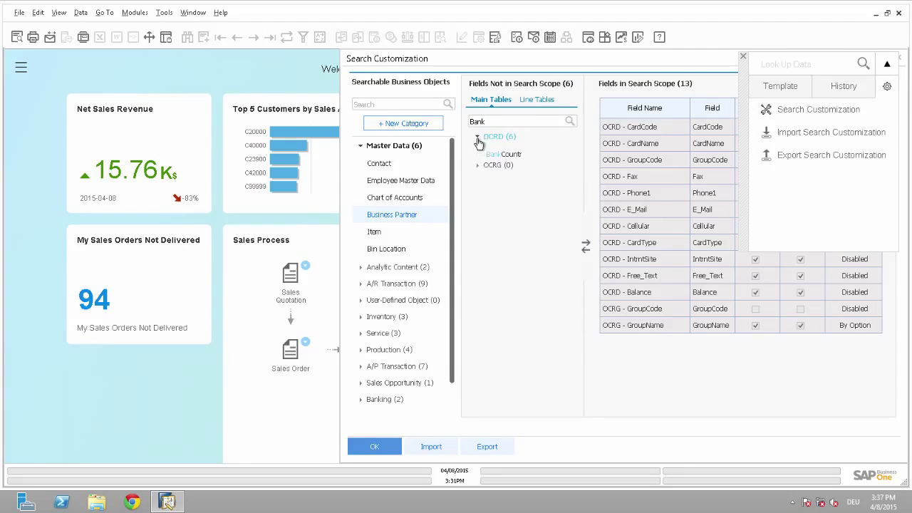
{"action": "left_click_drag", "start_coordinate": [479, 151], "coordinate": [562, 151]}
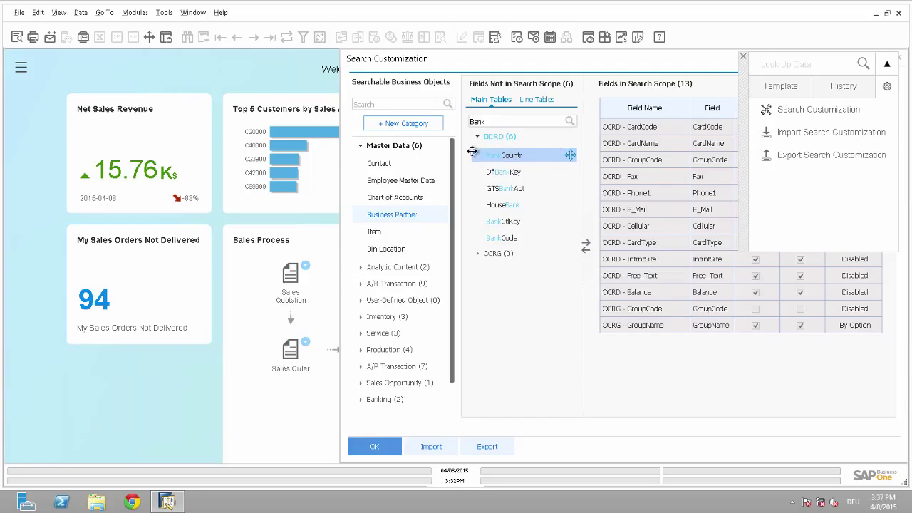
{"action": "left_click_drag", "start_coordinate": [562, 150], "coordinate": [473, 151]}
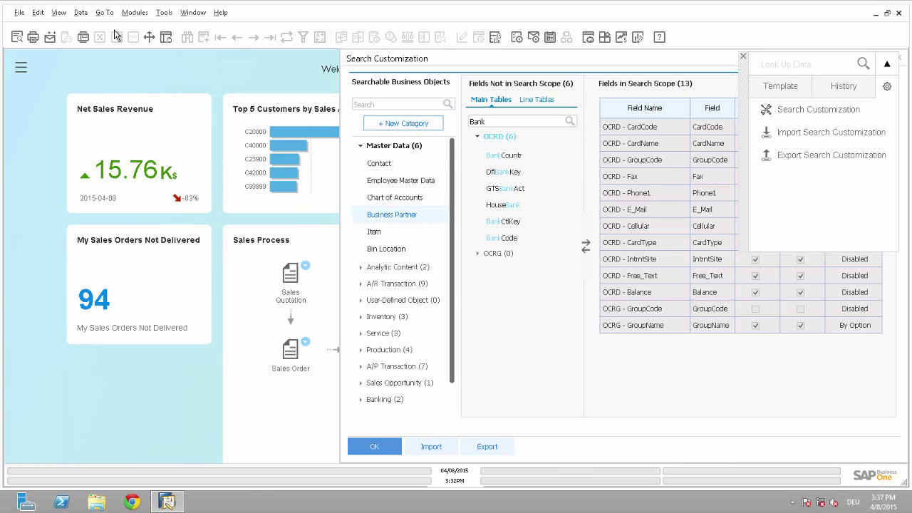
{"action": "left_click", "coordinate": [132, 13]}
{"action": "mouse_move", "coordinate": [169, 87]}
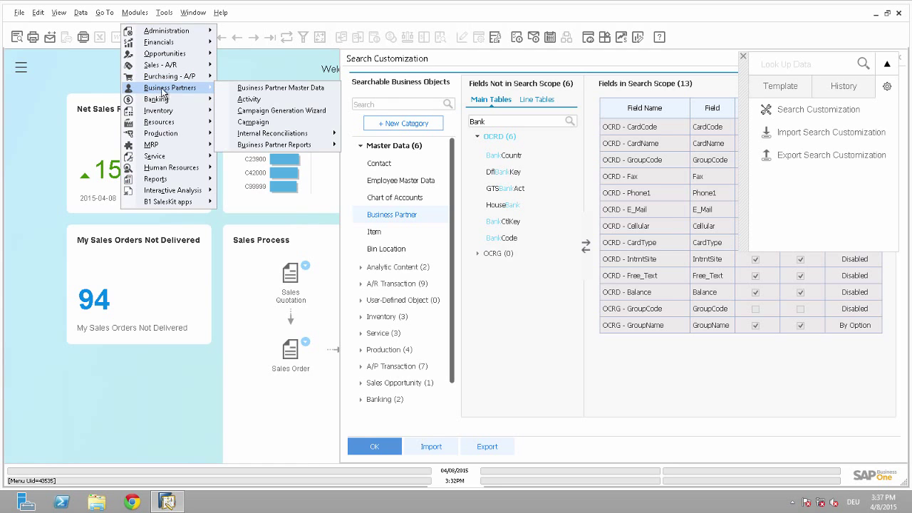
Open the first Business Partner master record and view its payment terms and bank details
{"action": "left_click", "coordinate": [240, 91]}
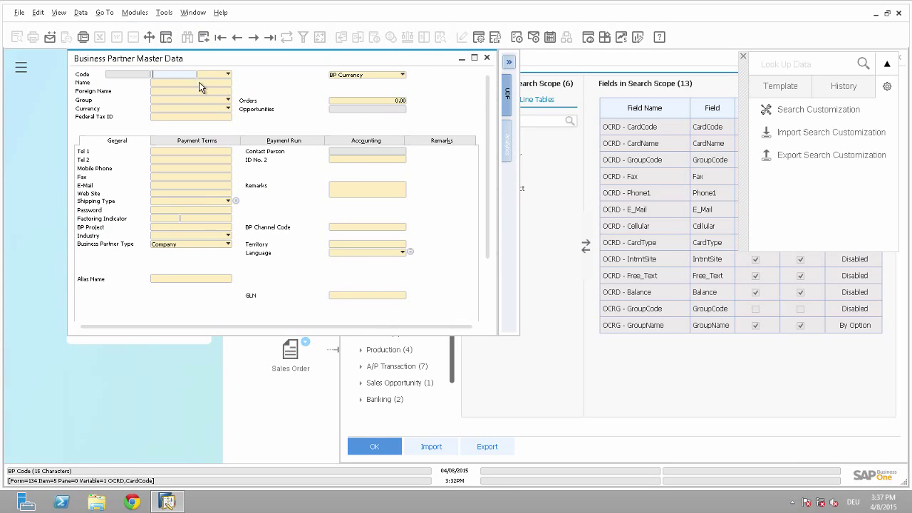
{"action": "left_click", "coordinate": [221, 40]}
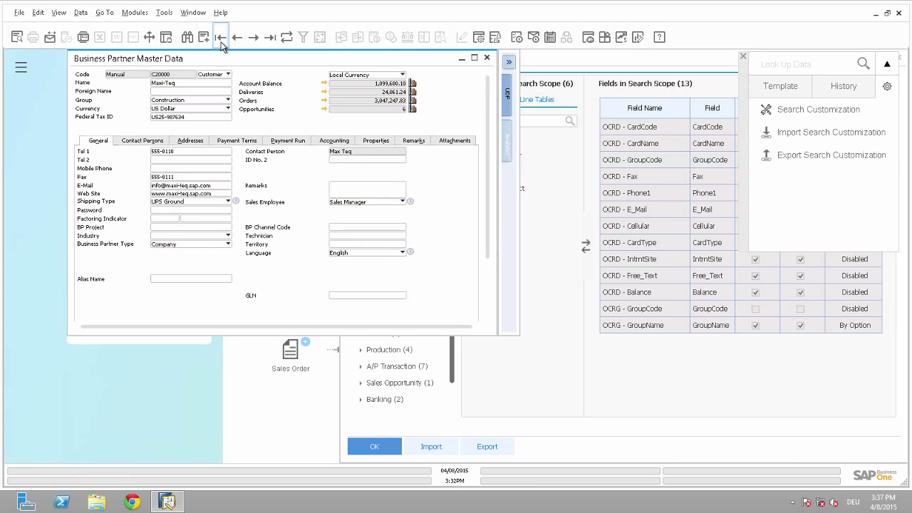
{"action": "left_click", "coordinate": [59, 14]}
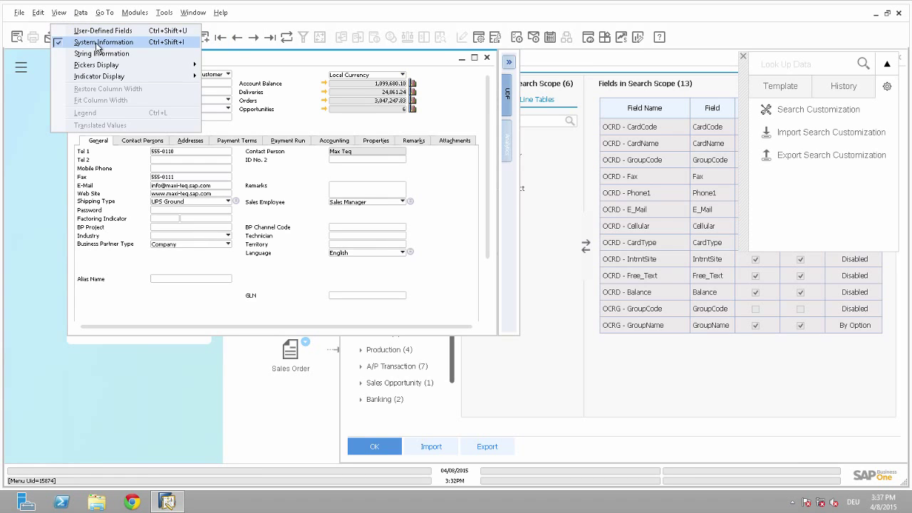
{"action": "left_click", "coordinate": [277, 76]}
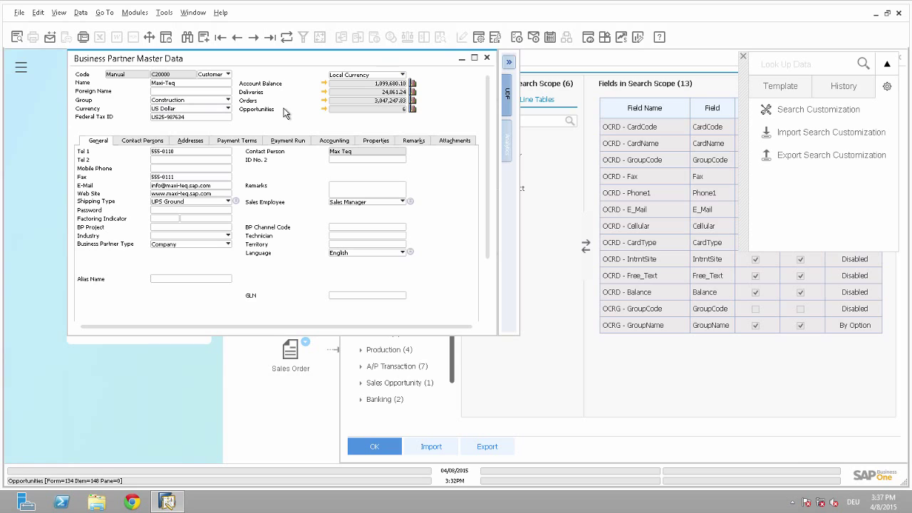
{"action": "left_click", "coordinate": [245, 143]}
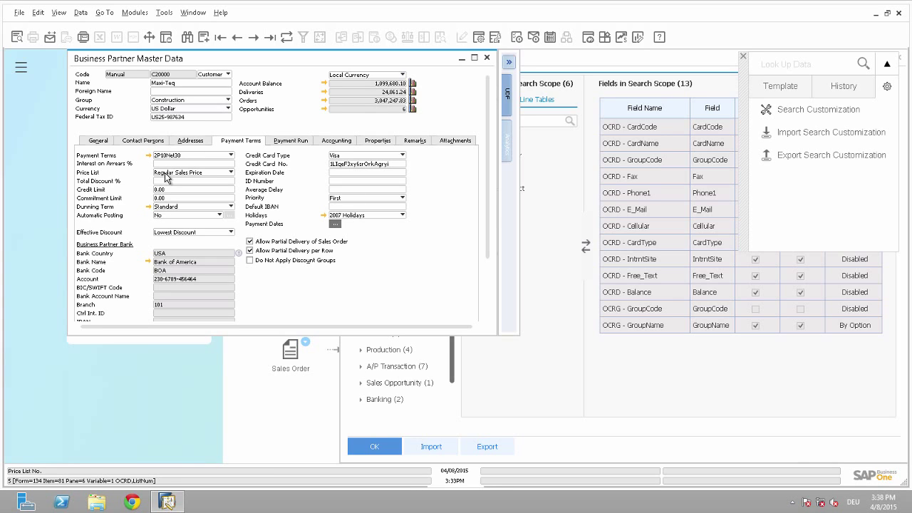
Add BankCode to the Business Partner search scope with Filterable left at By Option
{"action": "left_click", "coordinate": [487, 57]}
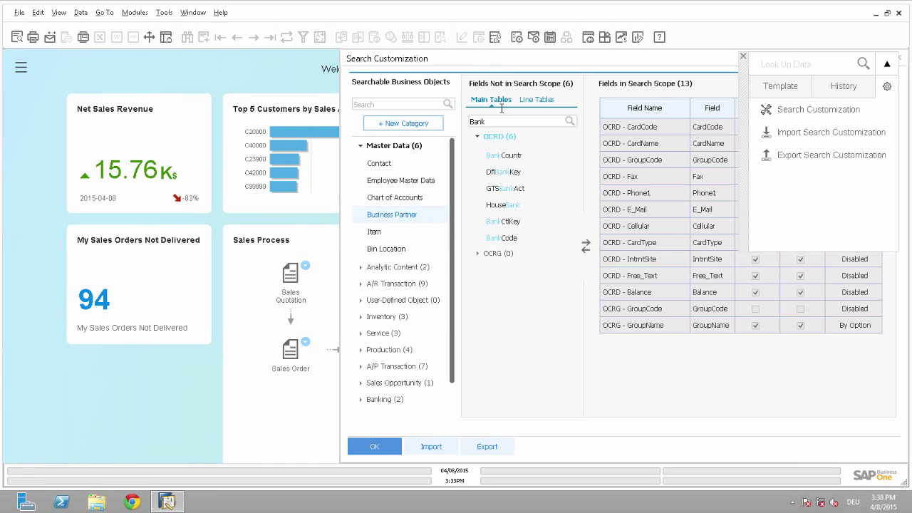
{"action": "left_click", "coordinate": [507, 238]}
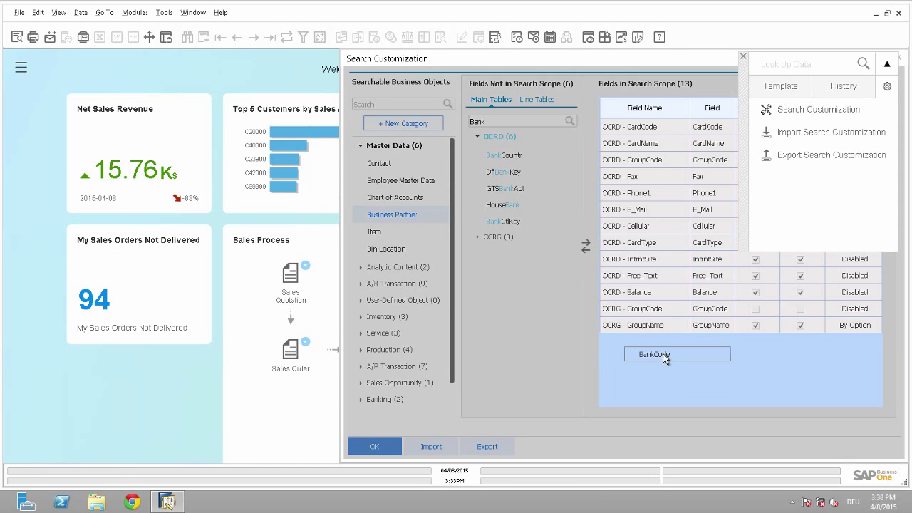
{"action": "left_click_drag", "start_coordinate": [570, 238], "coordinate": [649, 352]}
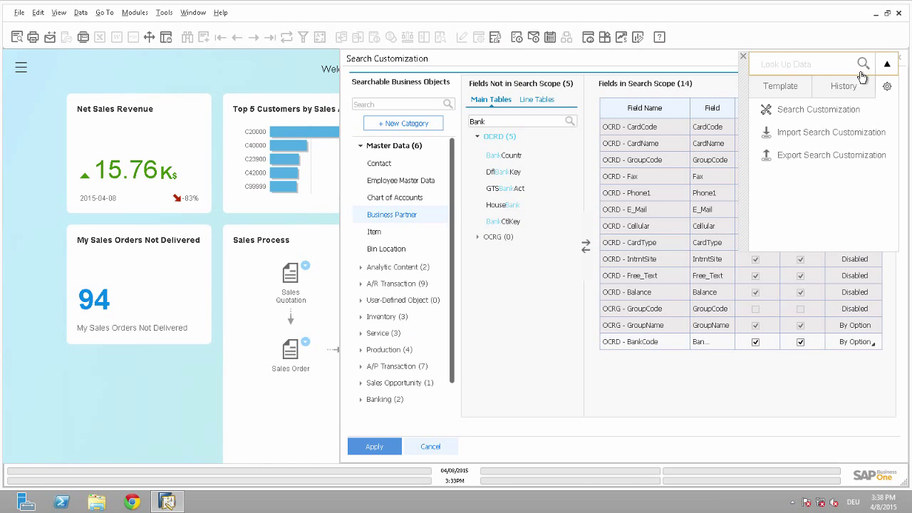
{"action": "left_click", "coordinate": [886, 64]}
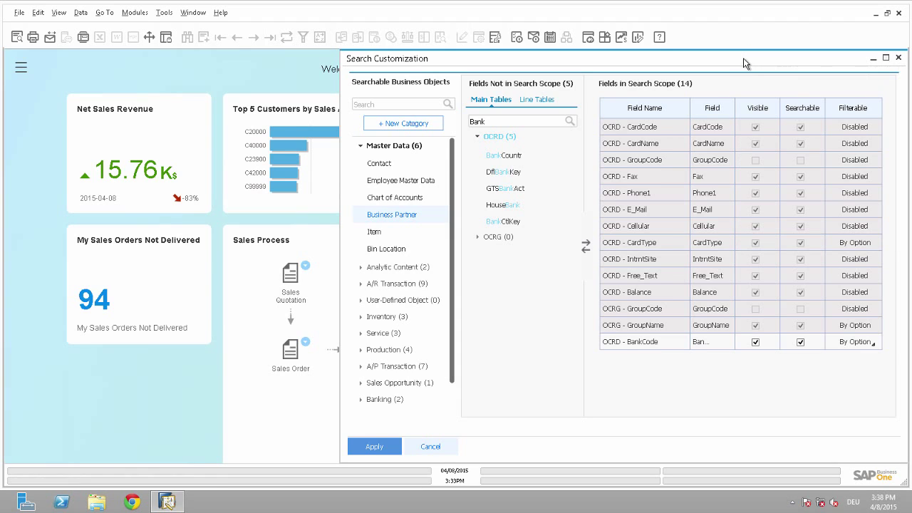
{"action": "left_click", "coordinate": [654, 347]}
{"action": "left_click", "coordinate": [863, 344]}
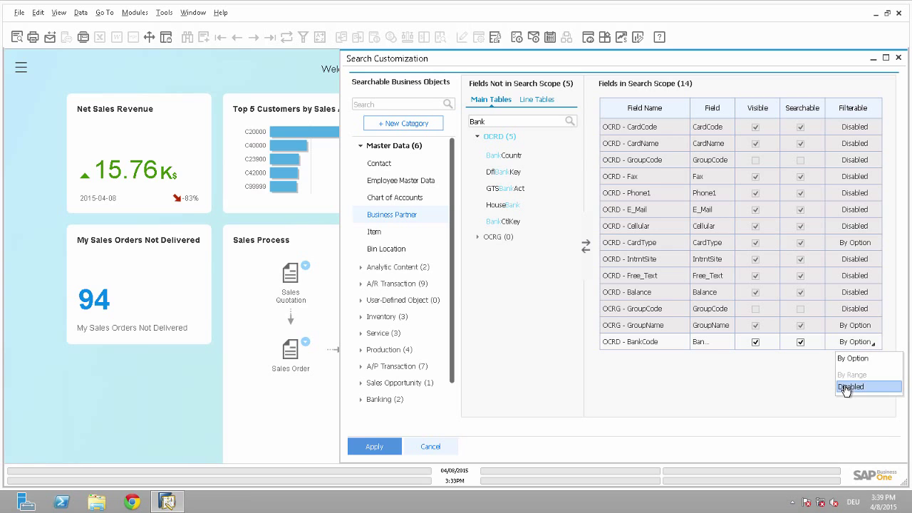
{"action": "left_click", "coordinate": [764, 374]}
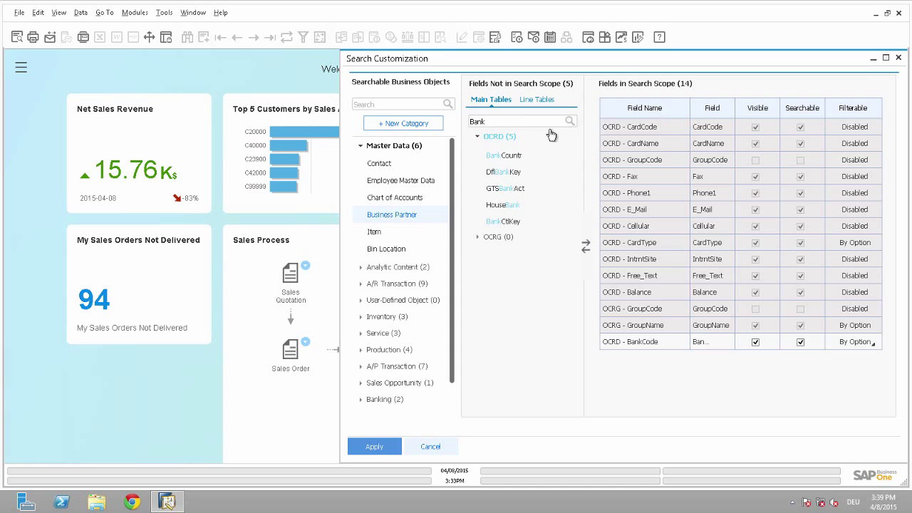
Search 'listnum' and add ListNum to the Business Partner search scope
{"action": "left_click_drag", "start_coordinate": [488, 123], "coordinate": [463, 134]}
{"action": "type", "text": "li"}
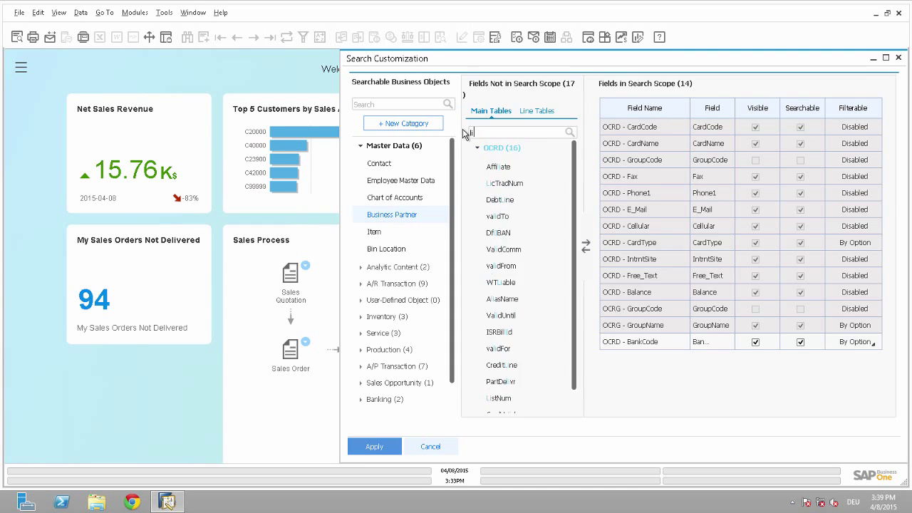
{"action": "type", "text": "stnum"}
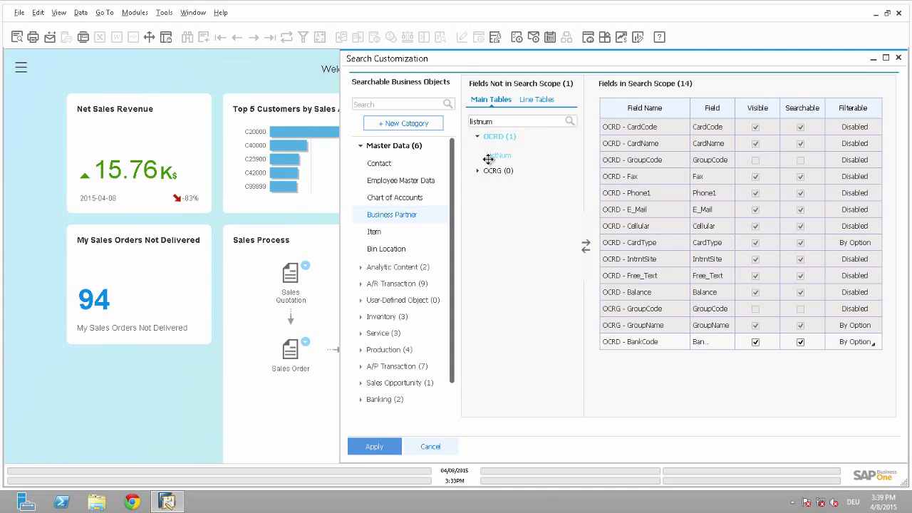
{"action": "mouse_move", "coordinate": [498, 155]}
{"action": "left_mouse_down"}
{"action": "mouse_move", "coordinate": [623, 365]}
{"action": "mouse_move", "coordinate": [630, 356]}
{"action": "left_mouse_up"}
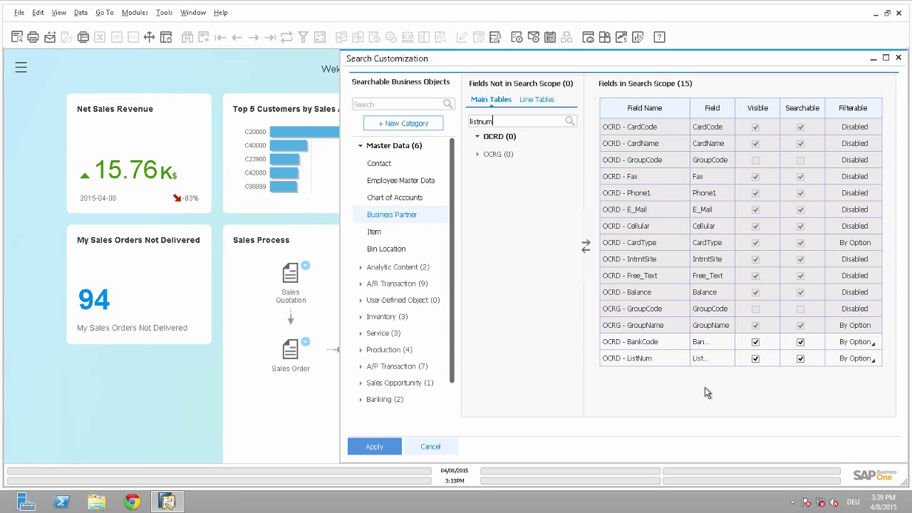
Add State1 as the last search-scope field, then show the line-table fields
{"action": "left_click", "coordinate": [510, 123]}
{"action": "double_click", "coordinate": [468, 125]}
{"action": "type", "text": "State"}
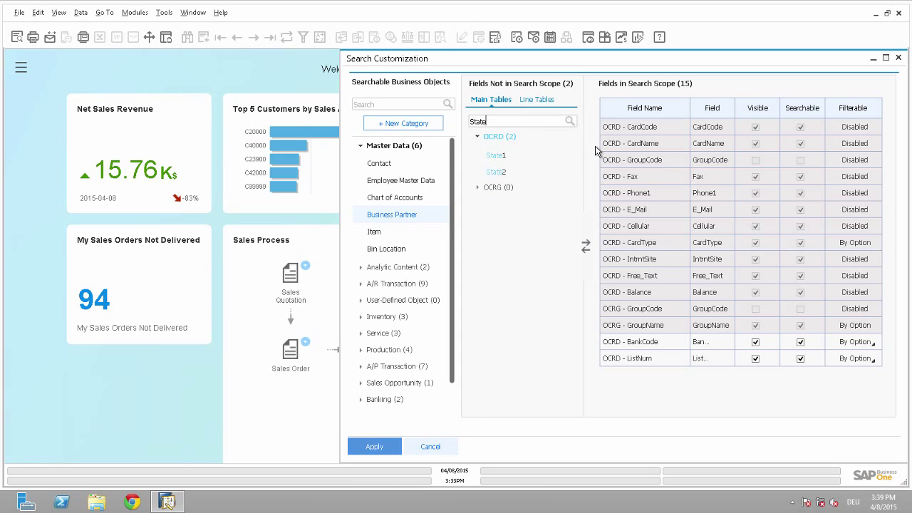
{"action": "left_click", "coordinate": [498, 156]}
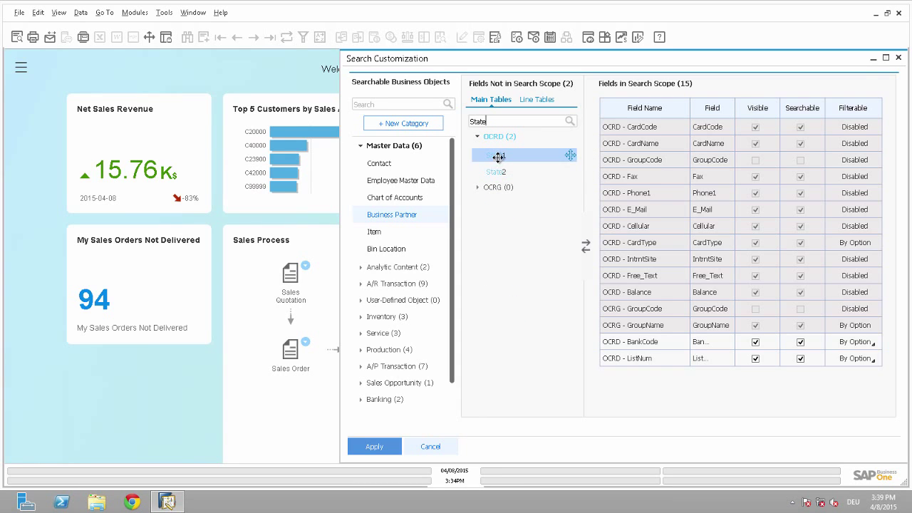
{"action": "left_click_drag", "start_coordinate": [498, 156], "coordinate": [608, 298]}
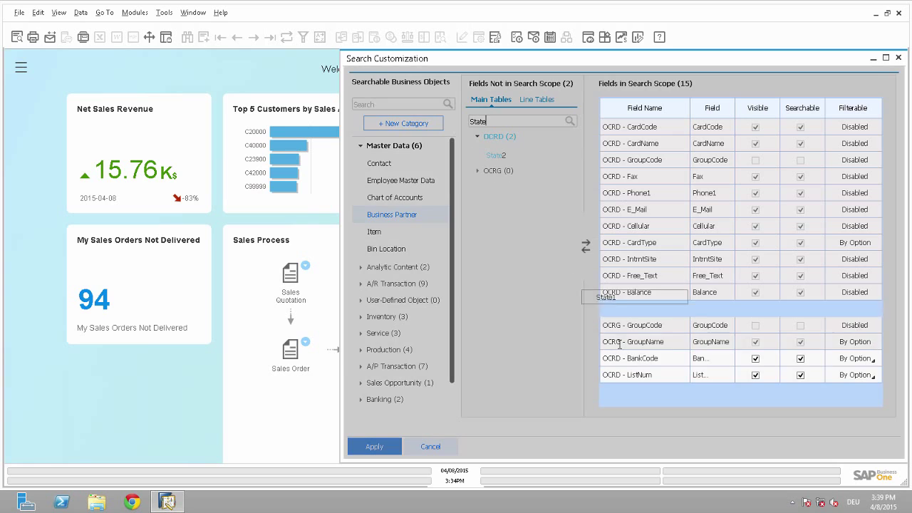
{"action": "left_click_drag", "start_coordinate": [619, 345], "coordinate": [630, 387]}
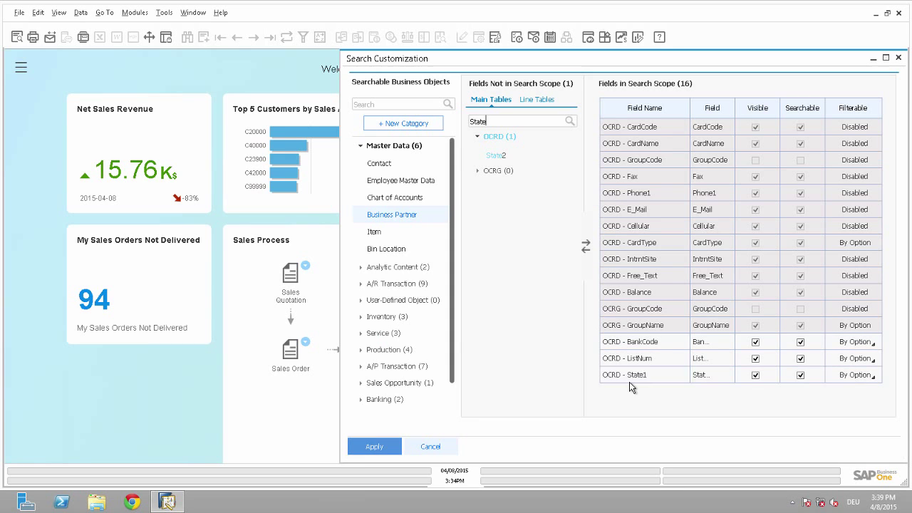
{"action": "left_click", "coordinate": [636, 378]}
{"action": "left_click", "coordinate": [538, 103]}
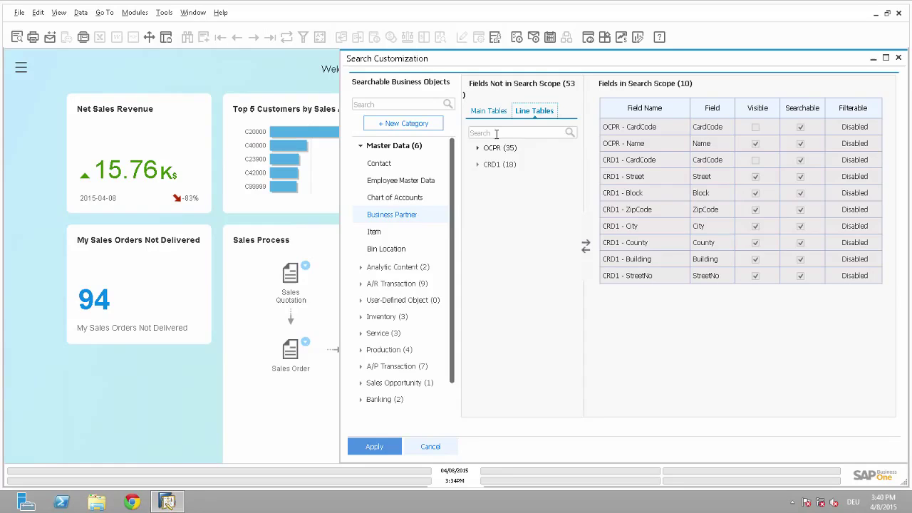
Search 'state' and add the CRD1 State field to the line-table search scope
{"action": "left_click", "coordinate": [502, 132]}
{"action": "type", "text": "state"}
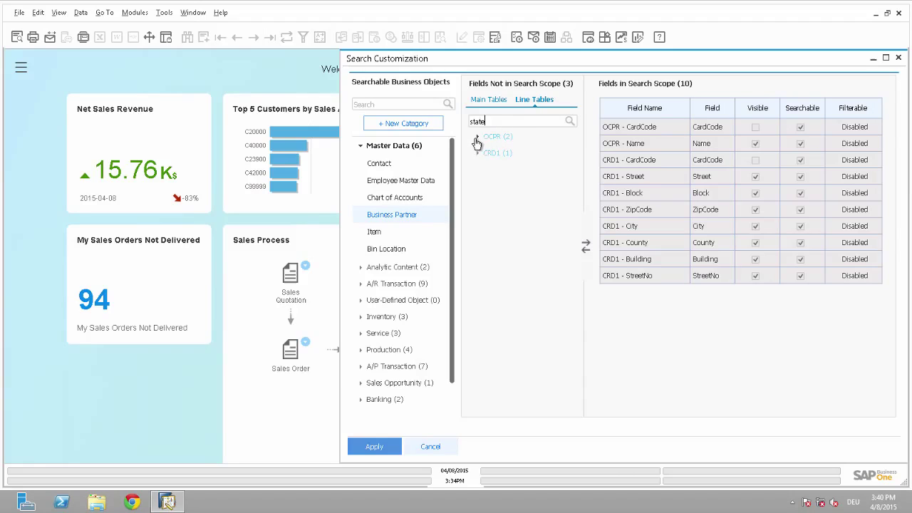
{"action": "left_click", "coordinate": [477, 138]}
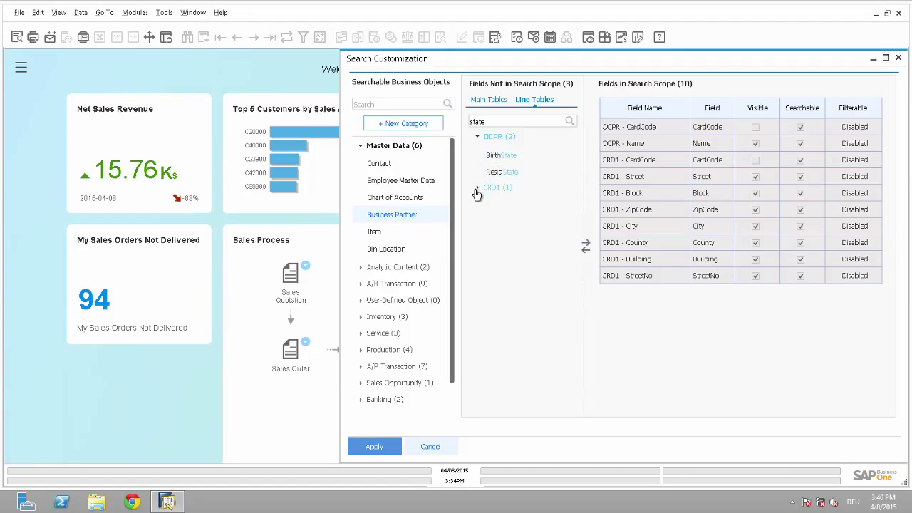
{"action": "left_click", "coordinate": [476, 188]}
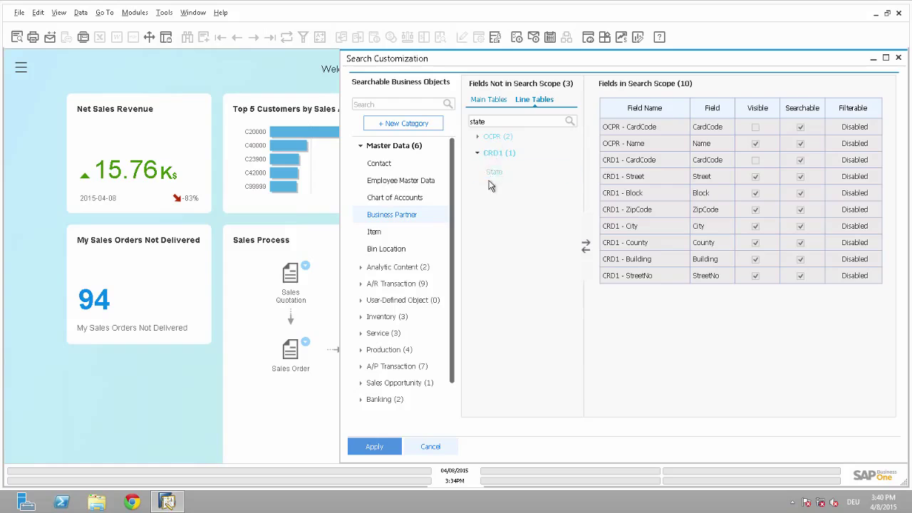
{"action": "mouse_move", "coordinate": [490, 169]}
{"action": "left_mouse_down"}
{"action": "mouse_move", "coordinate": [502, 166]}
{"action": "mouse_move", "coordinate": [668, 318]}
{"action": "left_mouse_up"}
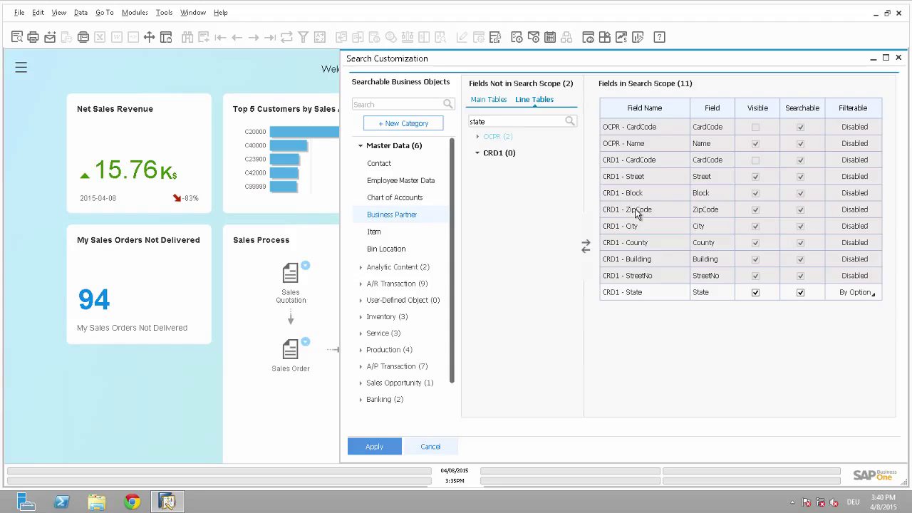
Add OCRD ZipCode to the main-table search scope, bringing it to 17 fields
{"action": "left_click", "coordinate": [490, 101]}
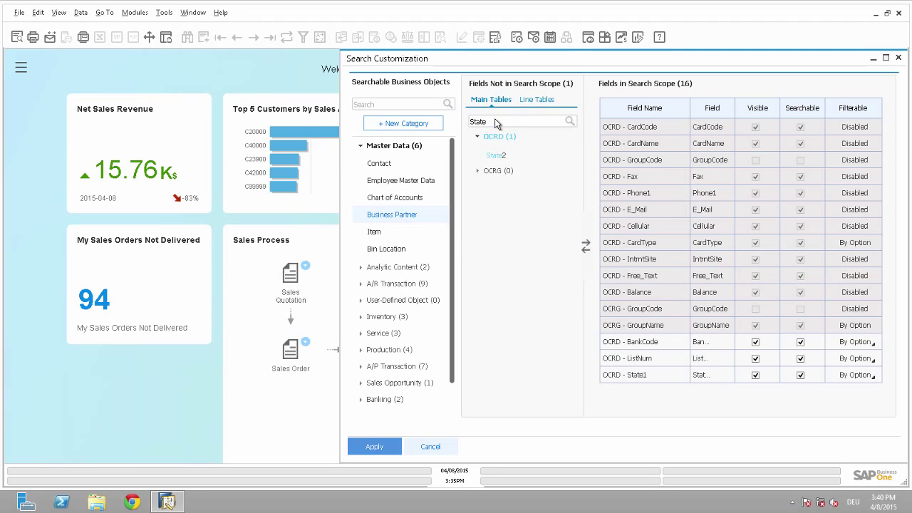
{"action": "double_click", "coordinate": [501, 122]}
{"action": "type", "text": "Z"}
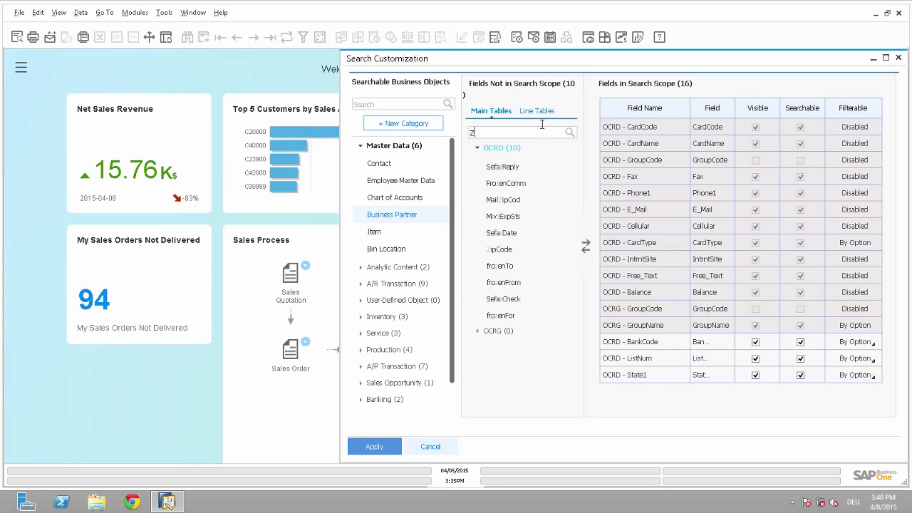
{"action": "type", "text": "ipcod"}
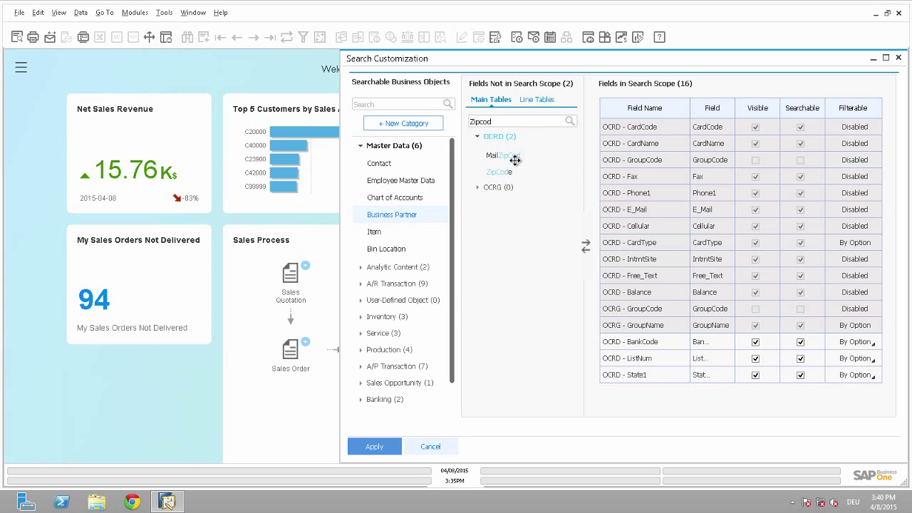
{"action": "mouse_move", "coordinate": [502, 173]}
{"action": "left_mouse_down"}
{"action": "mouse_move", "coordinate": [634, 390]}
{"action": "mouse_move", "coordinate": [650, 394]}
{"action": "left_mouse_up"}
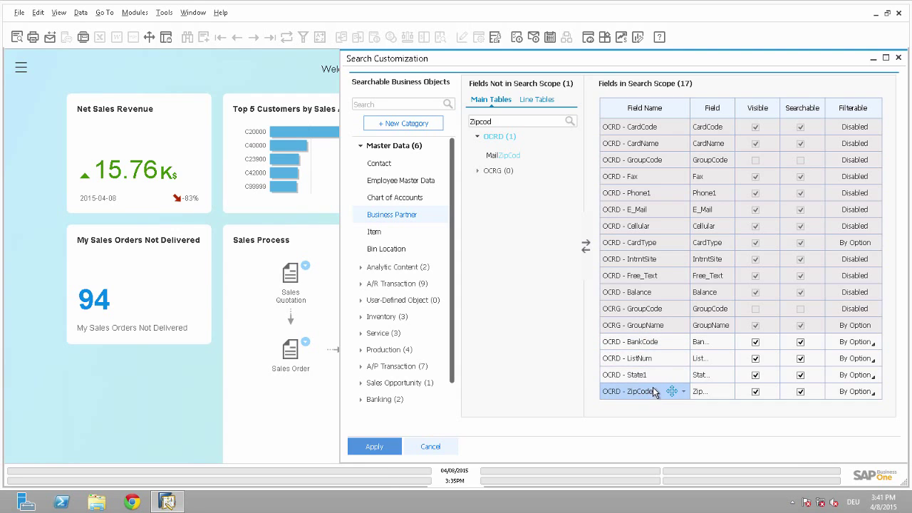
{"action": "left_click", "coordinate": [534, 101]}
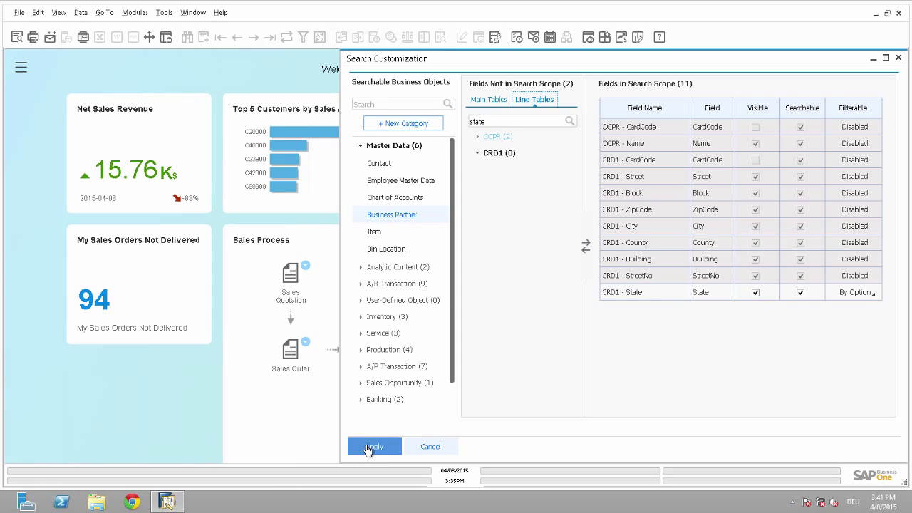
Save the customized scope and export it to a Desktop zip named new_es_scope
{"action": "left_click", "coordinate": [368, 448]}
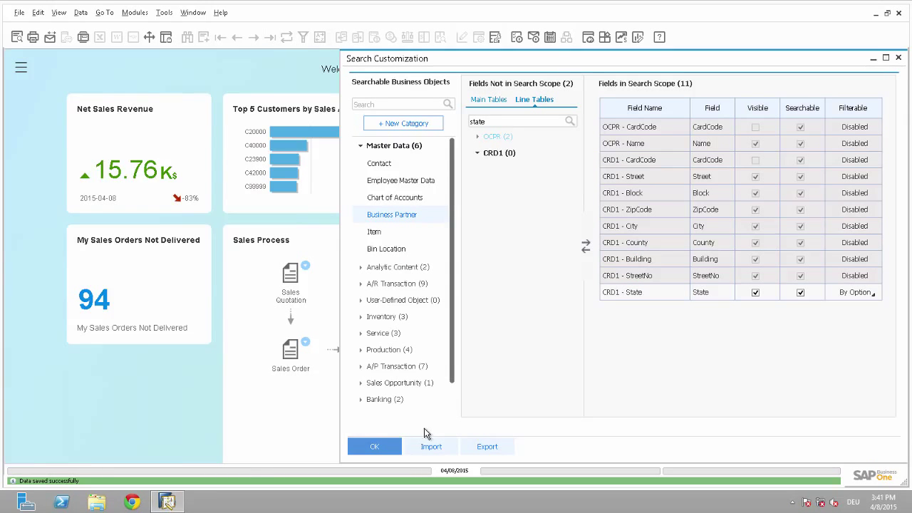
{"action": "left_click", "coordinate": [385, 452]}
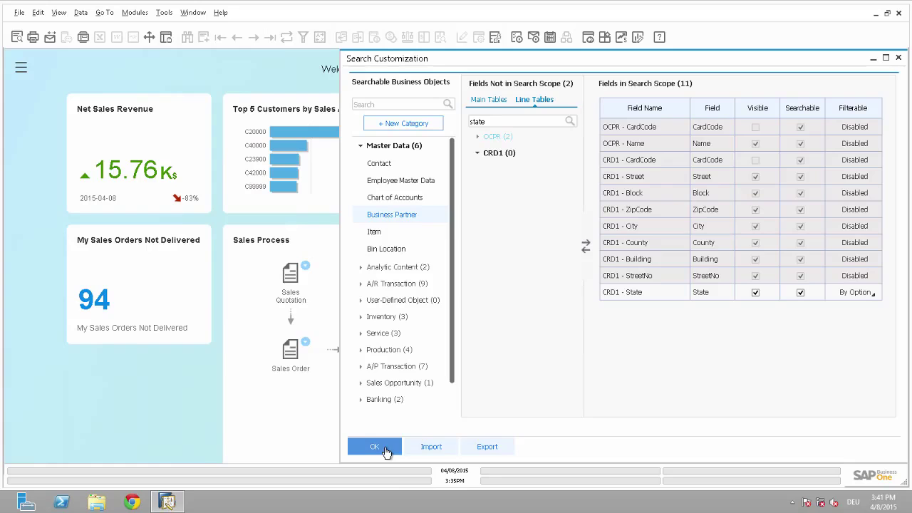
{"action": "left_click", "coordinate": [488, 449]}
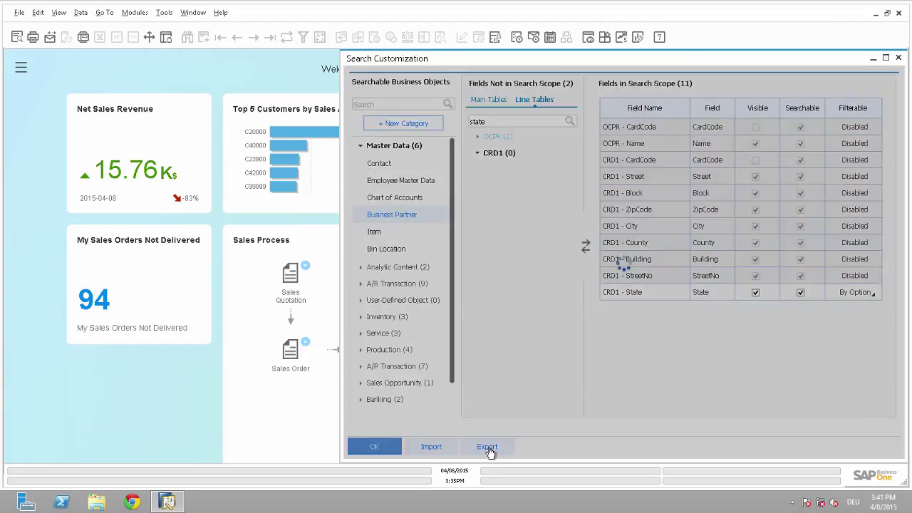
{"action": "left_click", "coordinate": [502, 426]}
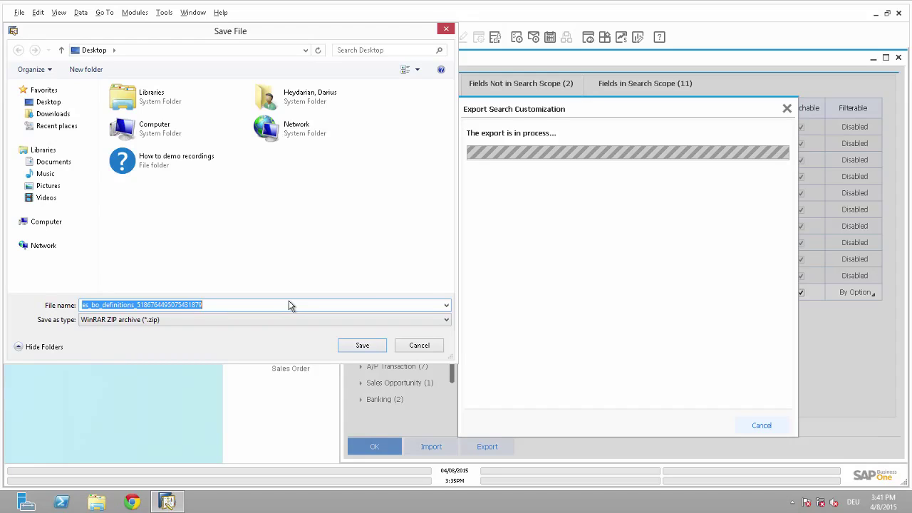
{"action": "type", "text": "ne"}
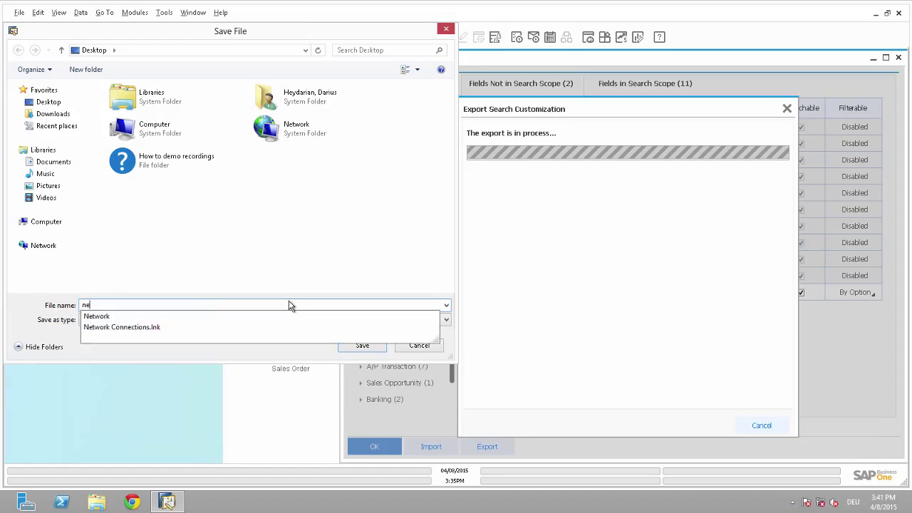
{"action": "type", "text": "w_es"}
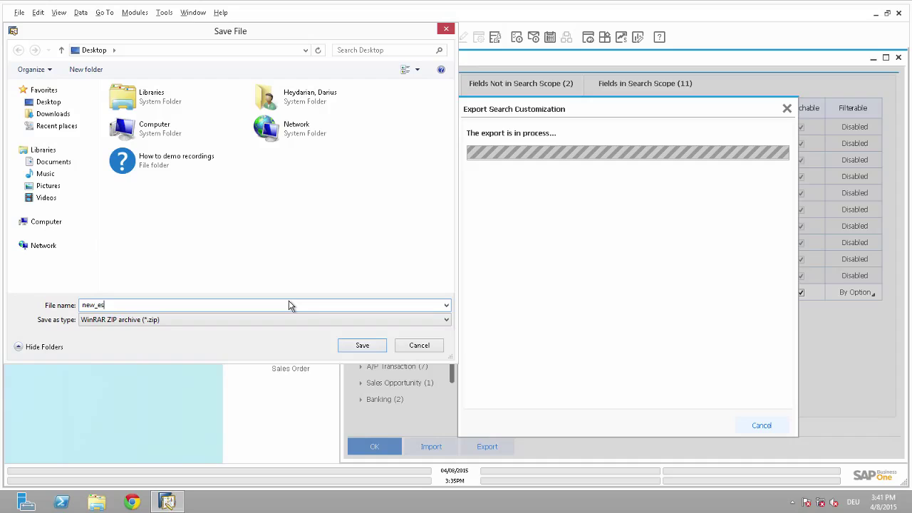
{"action": "type", "text": "e"}
{"action": "left_click", "coordinate": [342, 349]}
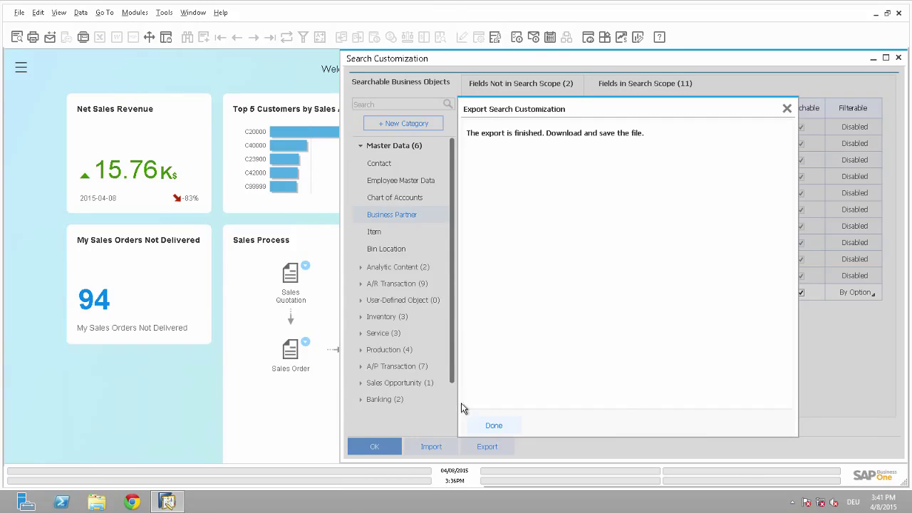
{"action": "left_click", "coordinate": [487, 420]}
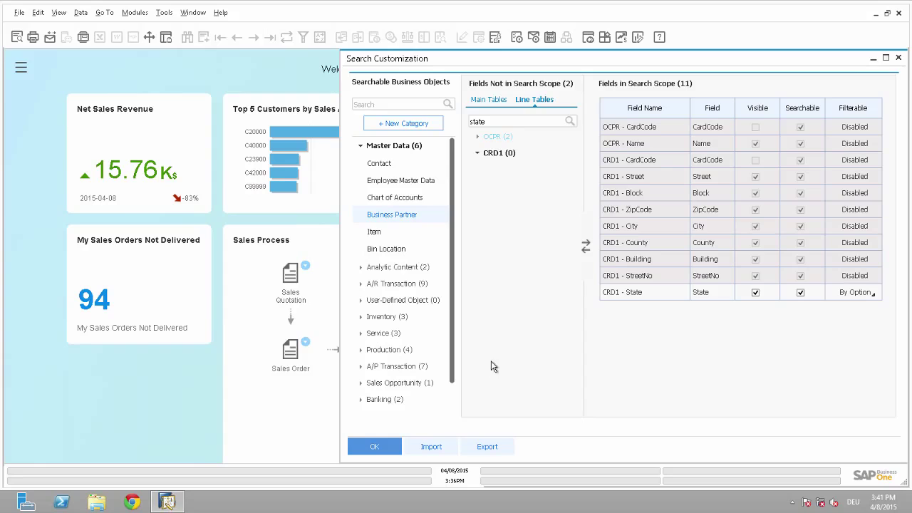
Look up 'HSBC' and narrow the results to Business Partner
{"action": "left_click", "coordinate": [392, 443]}
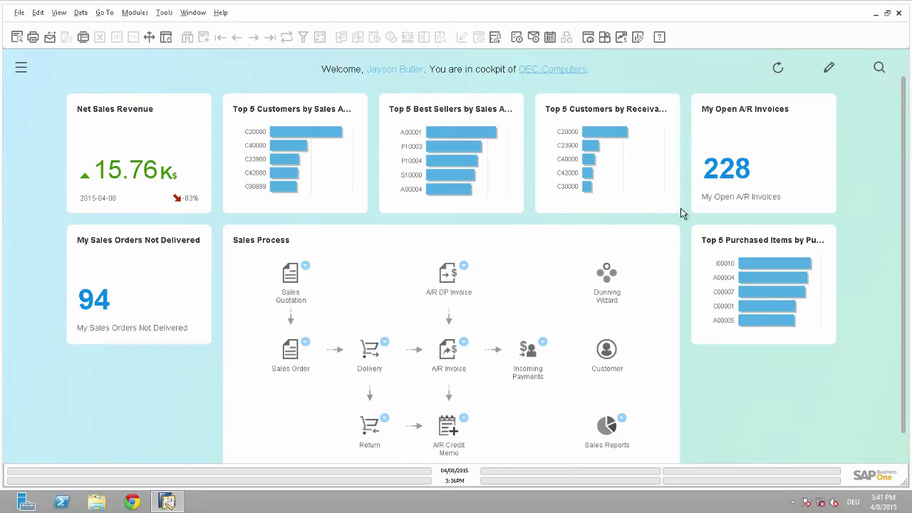
{"action": "left_click", "coordinate": [880, 69]}
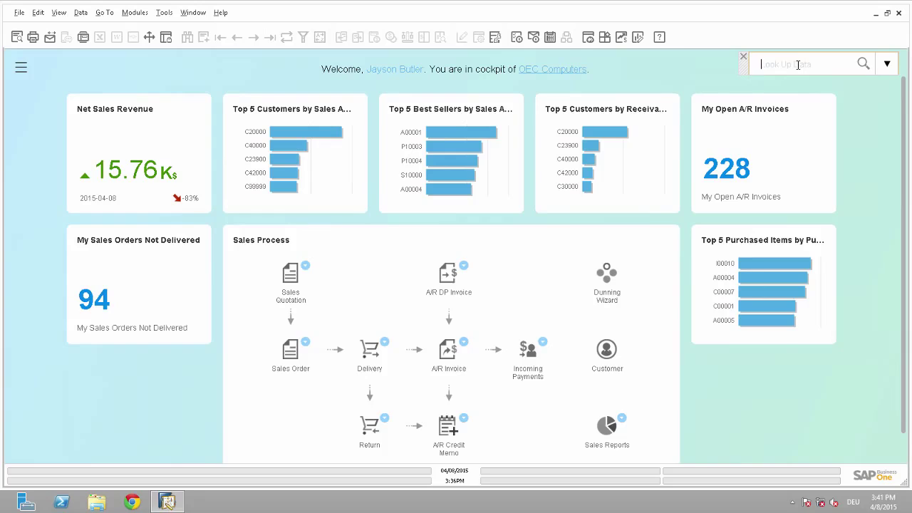
{"action": "type", "text": "HSBC"}
{"action": "key", "text": "Return"}
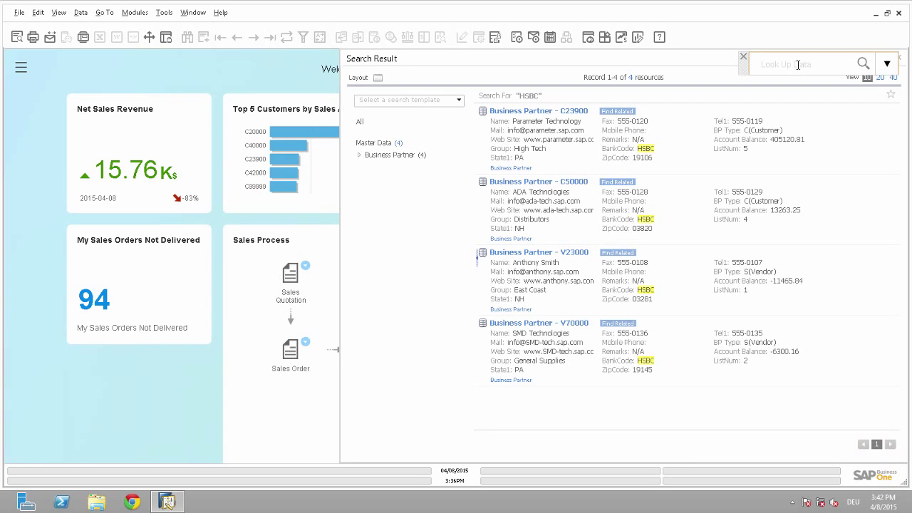
{"action": "left_click", "coordinate": [358, 155]}
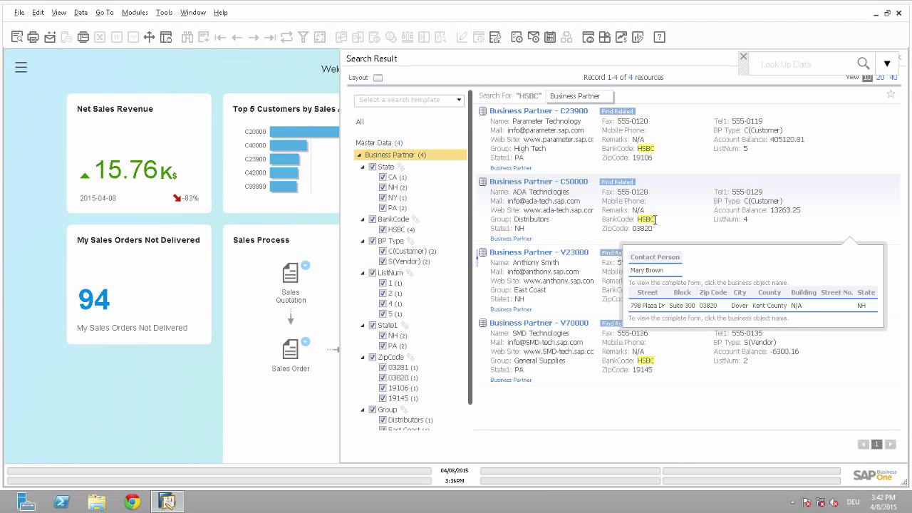
Filter the results to State PA, ListNum 5 and zip codes 19106 and 19145
{"action": "left_click", "coordinate": [372, 167]}
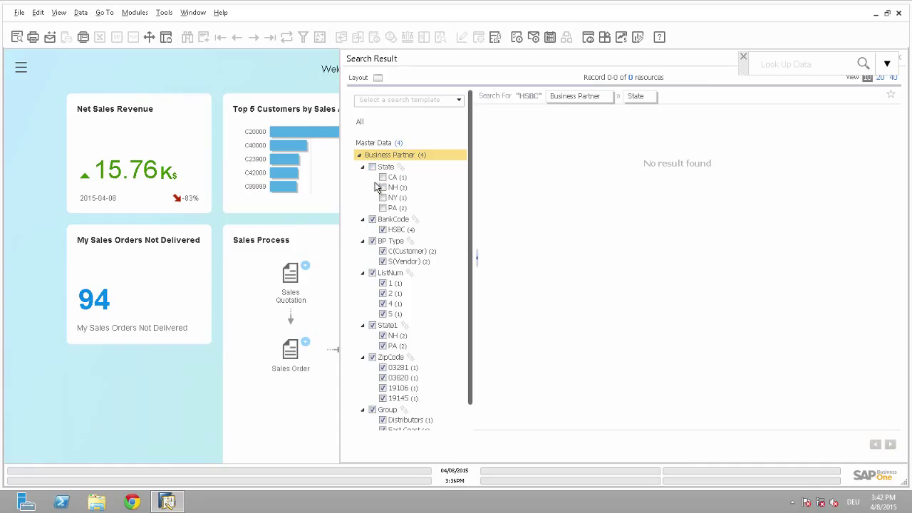
{"action": "left_click", "coordinate": [382, 208]}
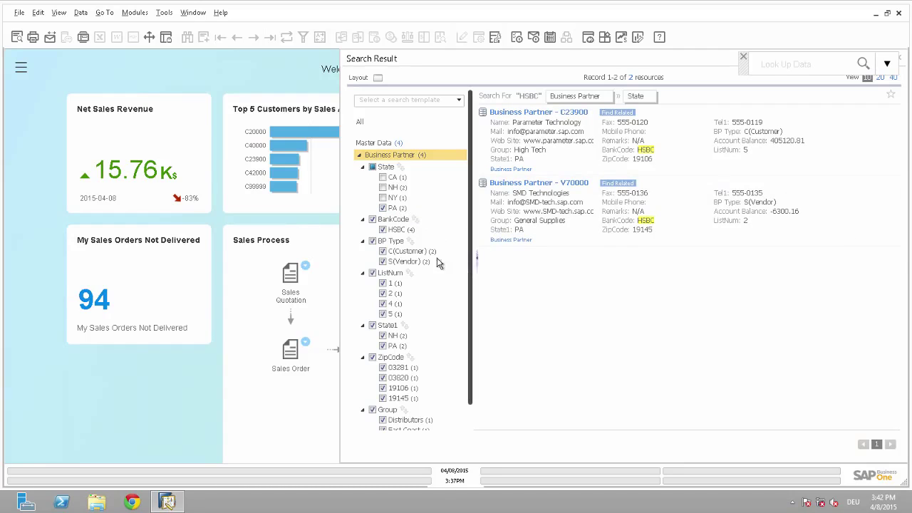
{"action": "left_click", "coordinate": [372, 273]}
{"action": "left_click", "coordinate": [383, 314]}
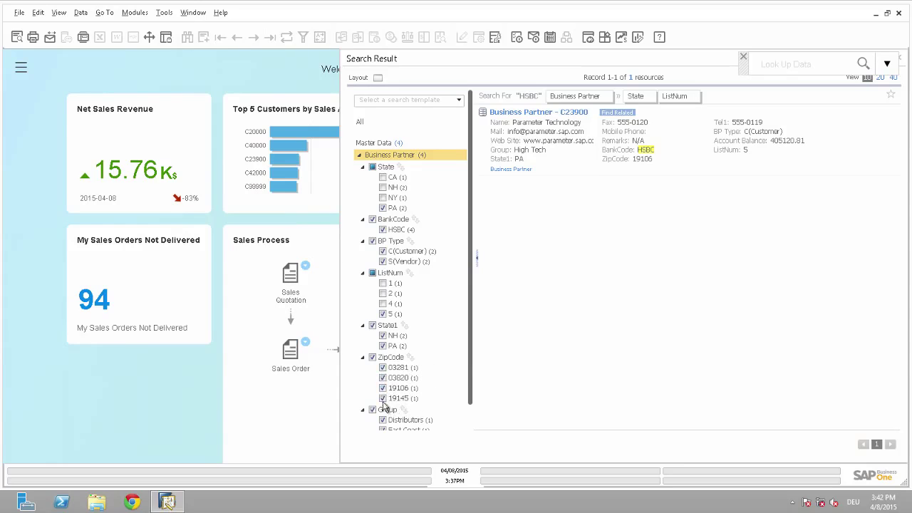
{"action": "left_click", "coordinate": [372, 358]}
{"action": "left_click", "coordinate": [383, 388]}
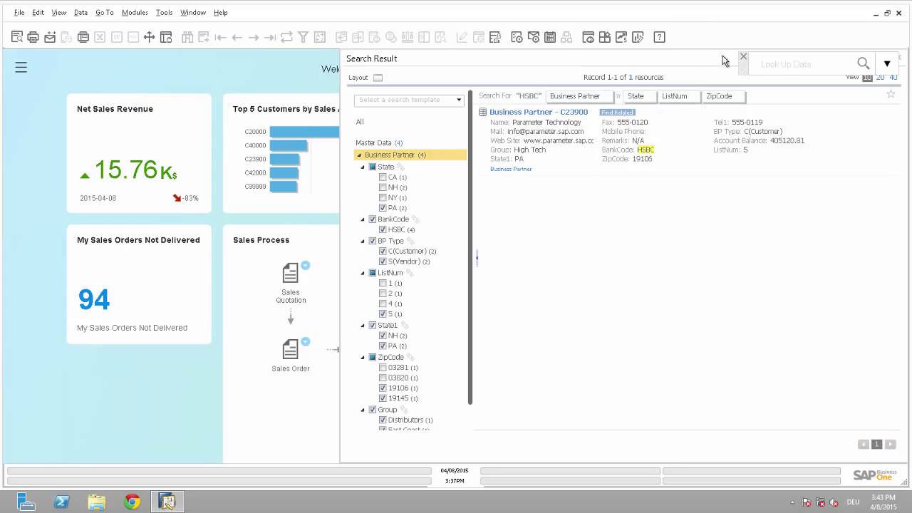
Import the initial_state_es.zip search customization and deploy it, skipping errors
{"action": "left_click", "coordinate": [887, 64]}
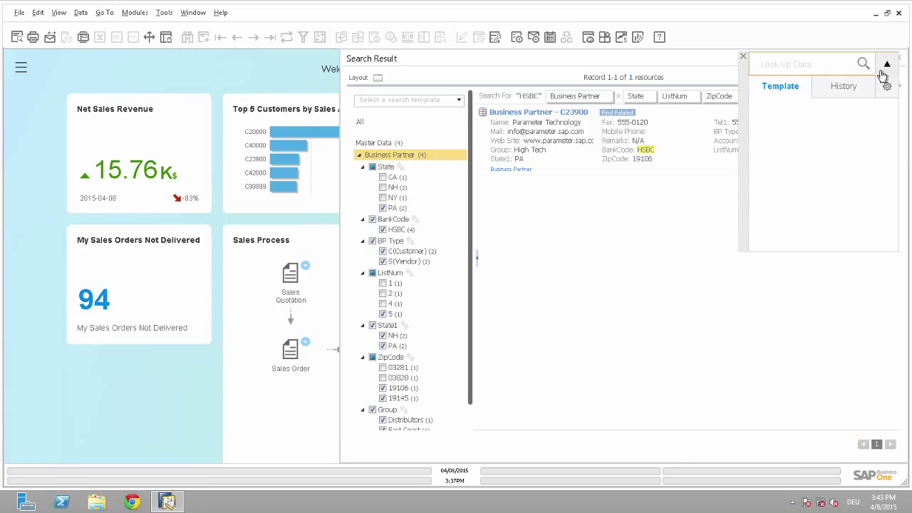
{"action": "left_click", "coordinate": [886, 87]}
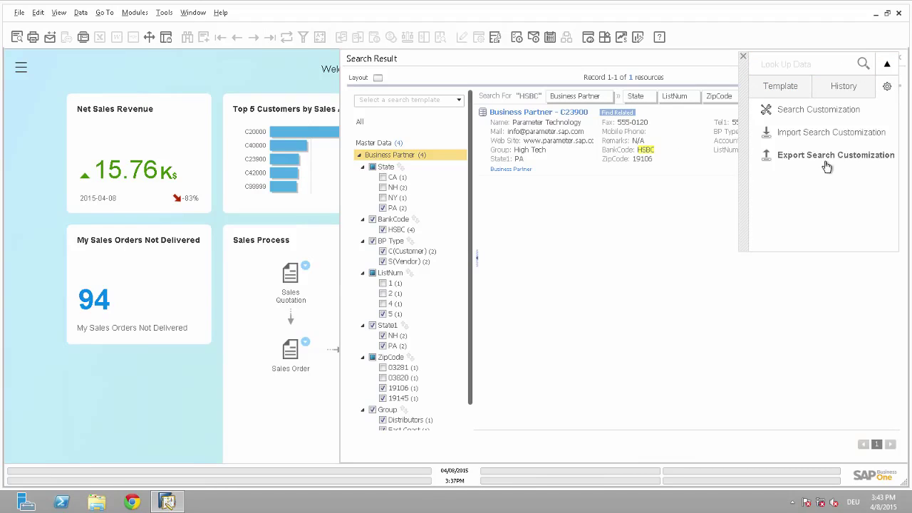
{"action": "left_click", "coordinate": [799, 135]}
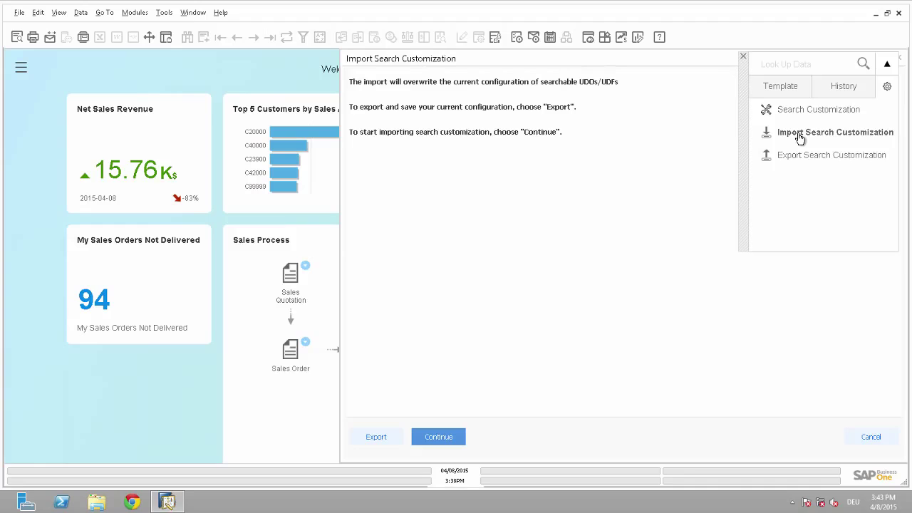
{"action": "left_click", "coordinate": [438, 437]}
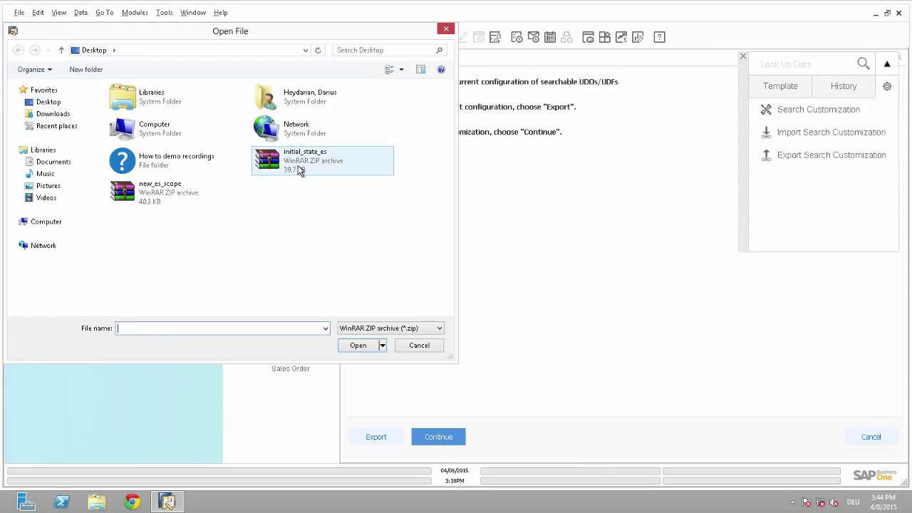
{"action": "left_click", "coordinate": [301, 162]}
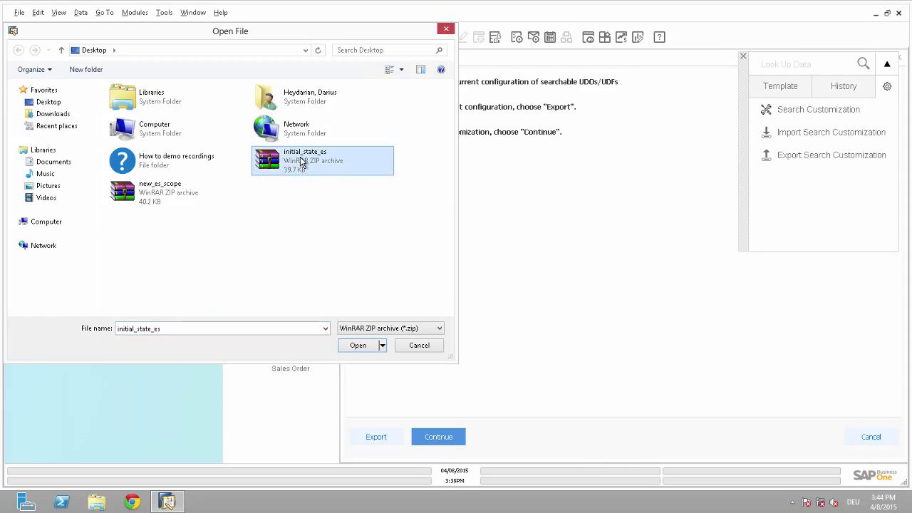
{"action": "left_click", "coordinate": [358, 345]}
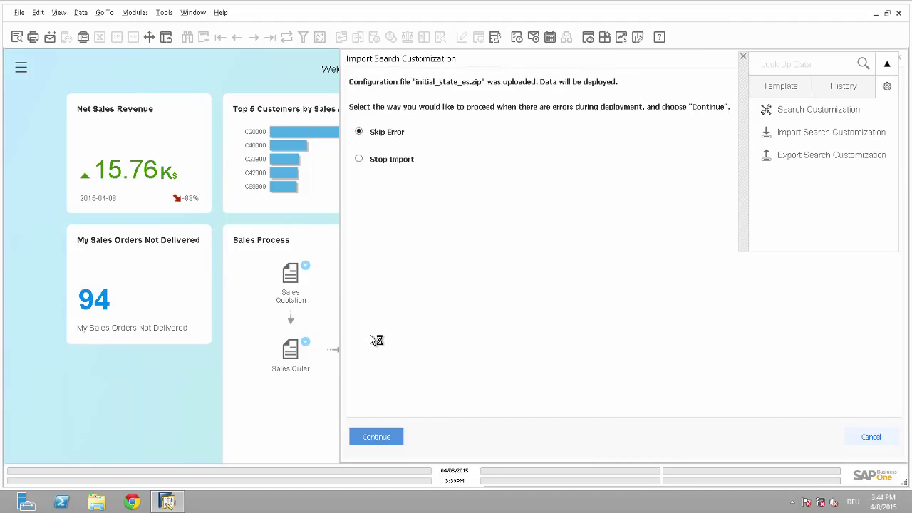
{"action": "left_click", "coordinate": [385, 436]}
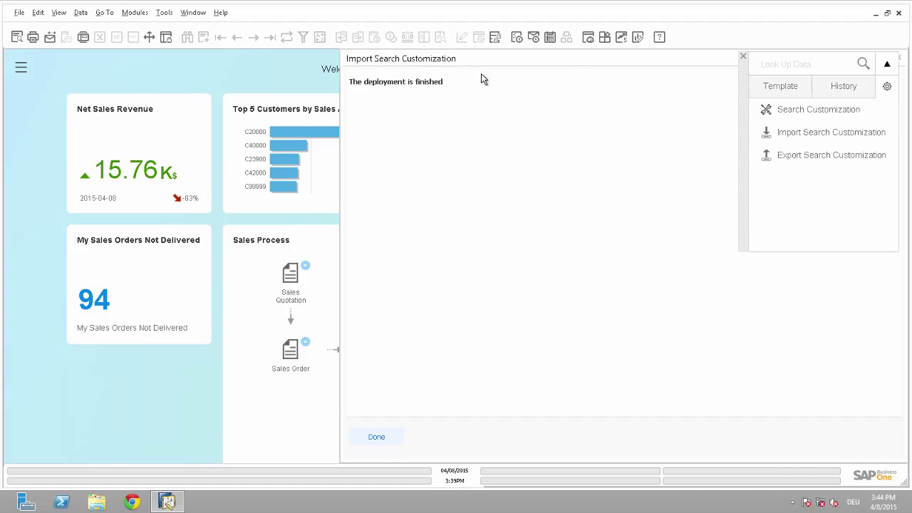
{"action": "left_click", "coordinate": [379, 437]}
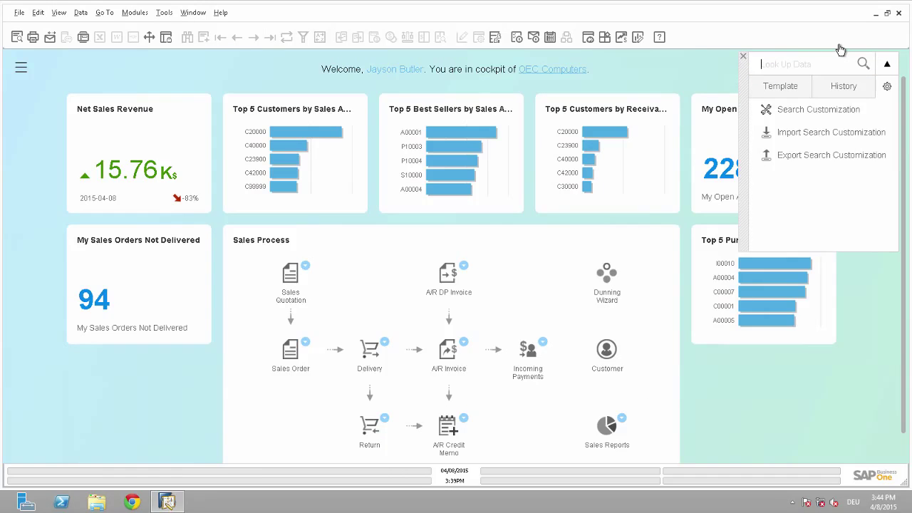
Run a lookup for A00002 and close the empty Search Result window
{"action": "type", "text": "A00002"}
{"action": "key", "text": "Return"}
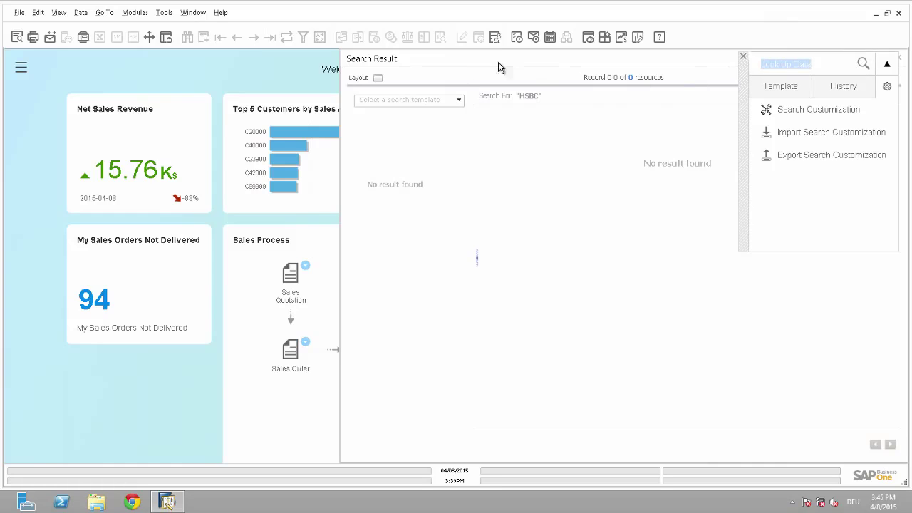
{"action": "left_click_drag", "start_coordinate": [592, 67], "coordinate": [617, 64]}
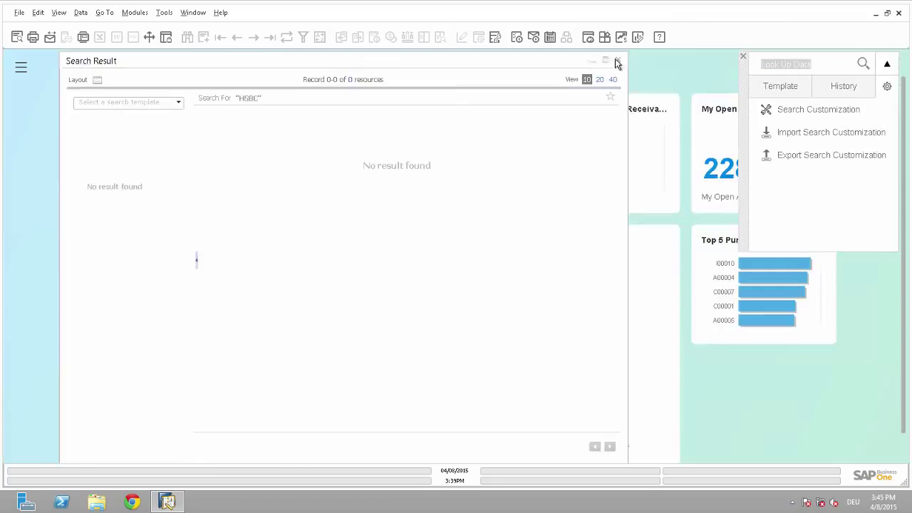
{"action": "left_click", "coordinate": [619, 61]}
{"action": "left_click", "coordinate": [786, 64]}
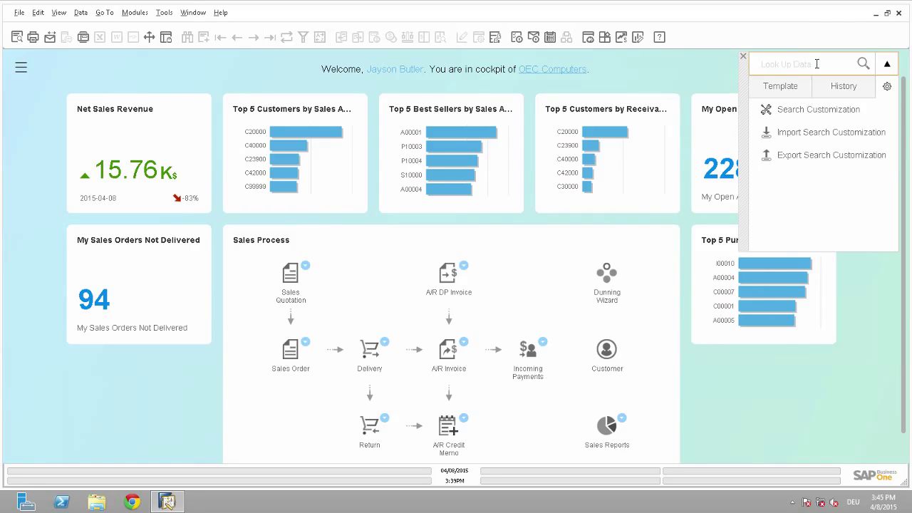
Search C3 and narrow results to Business Partner, showing only C30000
{"action": "type", "text": "C3"}
{"action": "key", "text": "Return"}
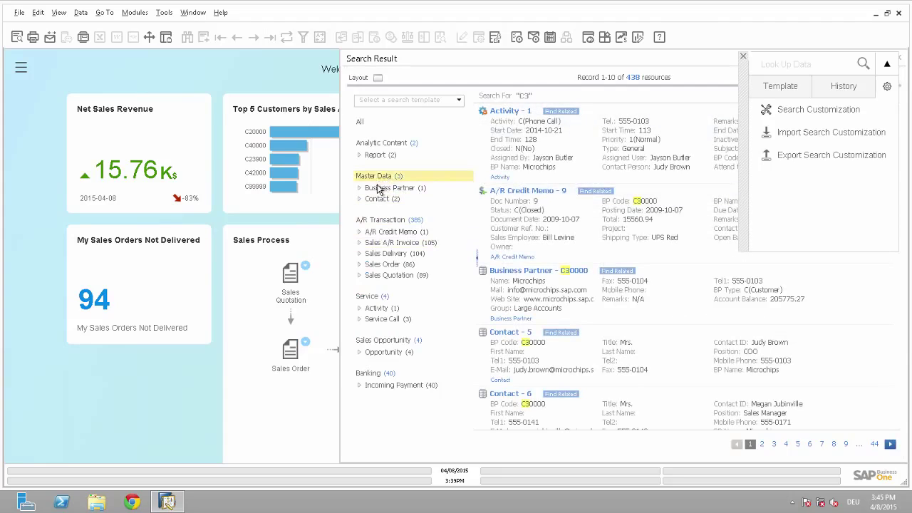
{"action": "left_click", "coordinate": [379, 187]}
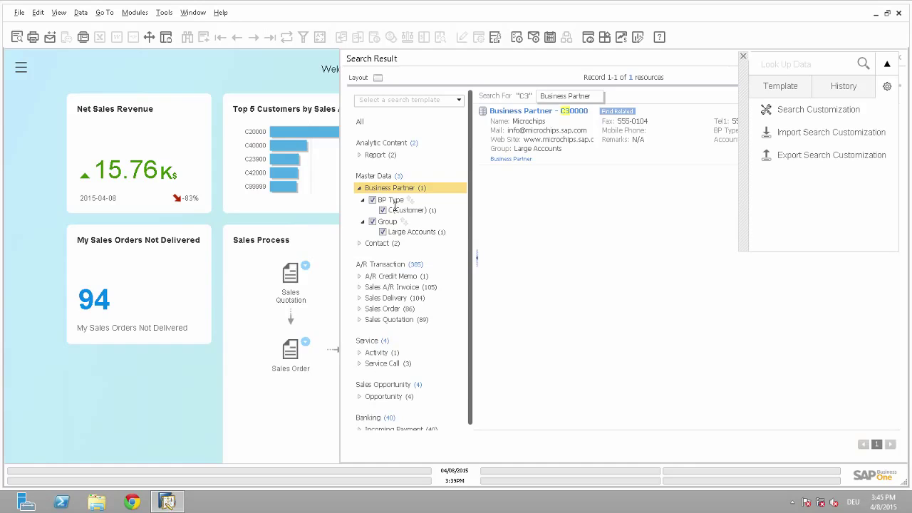
{"action": "left_click", "coordinate": [743, 57]}
{"action": "mouse_move", "coordinate": [568, 129]}
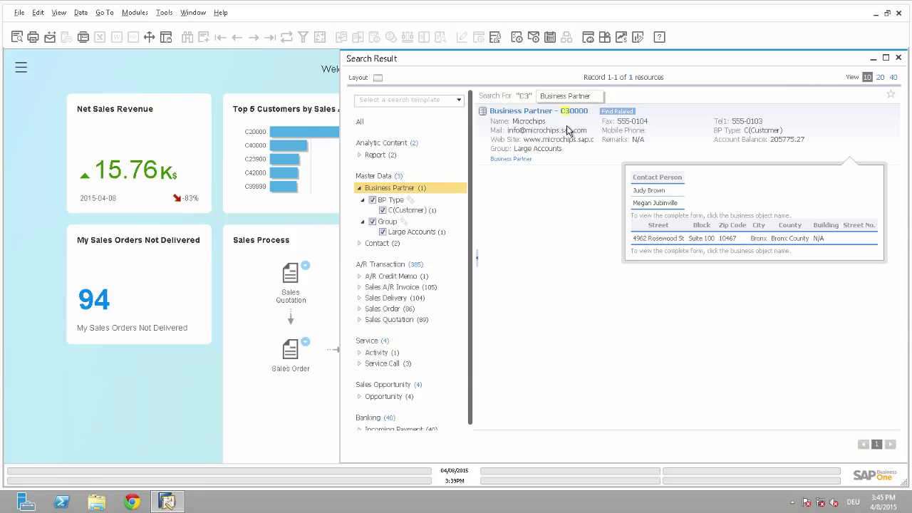